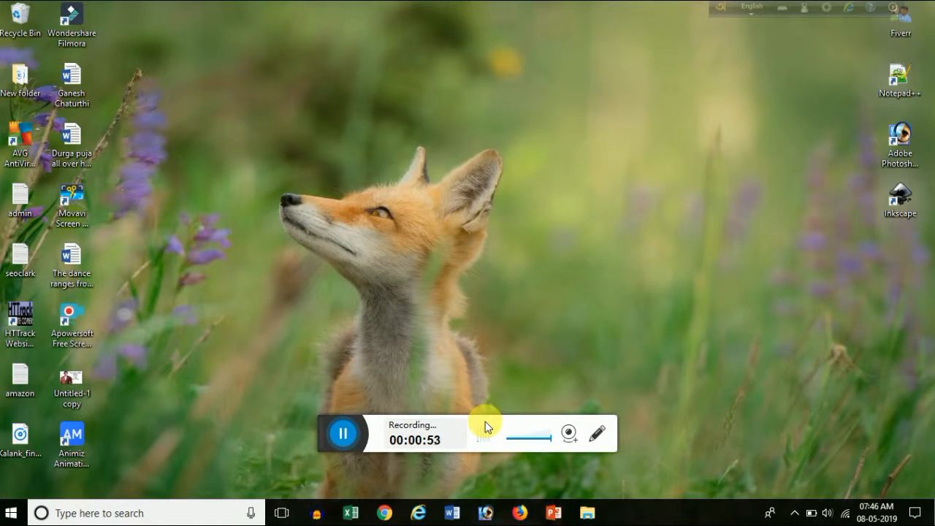
Start Firefox and open the Food lover blog's list of posts in Blogger
left_click(523, 514)
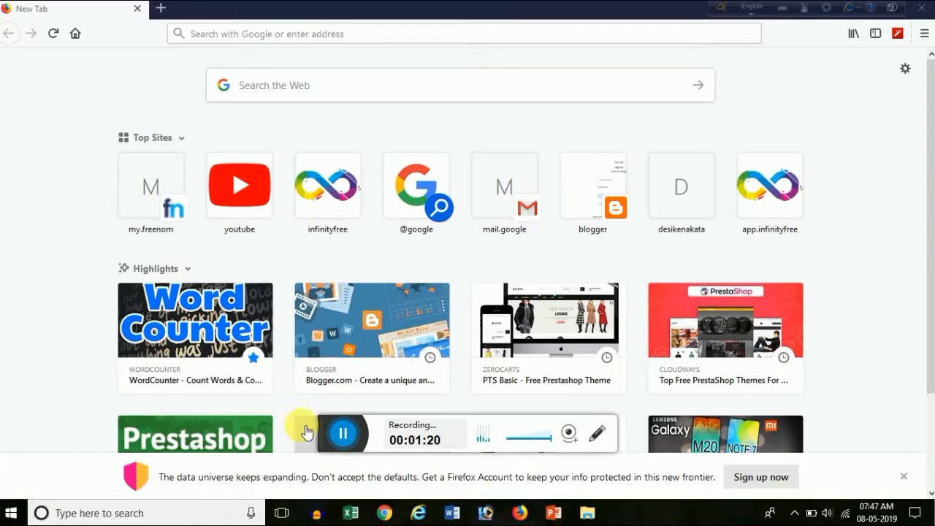
left_click(611, 208)
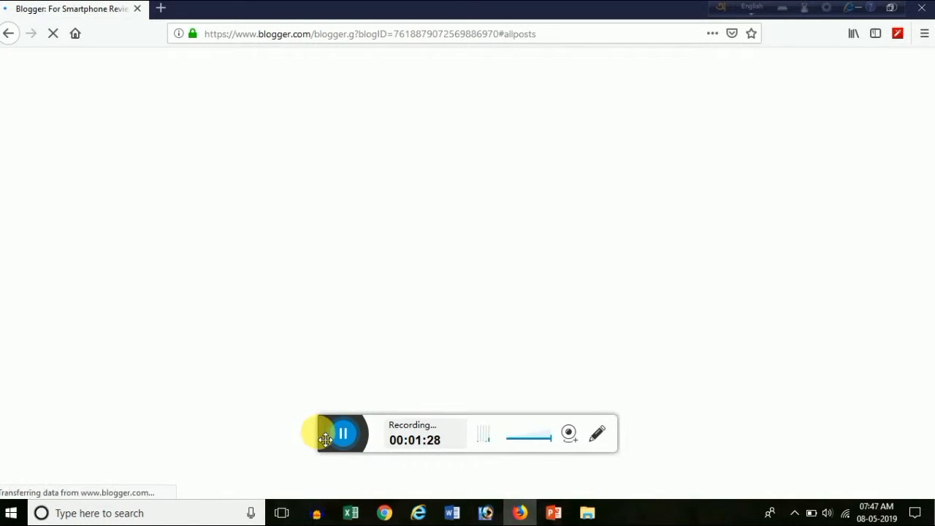
left_click_drag(325, 439, 5, 519)
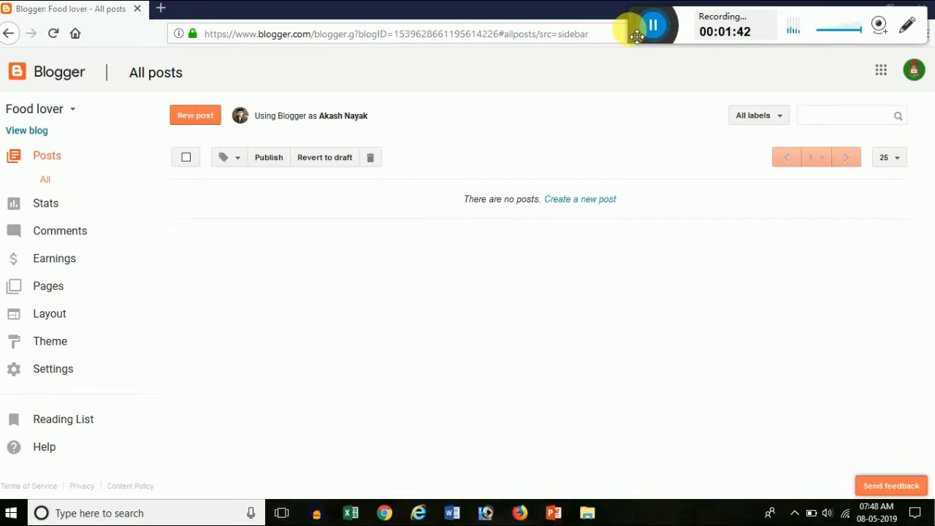
Outline the Food lover blog title with a red rectangle annotation
left_click(909, 32)
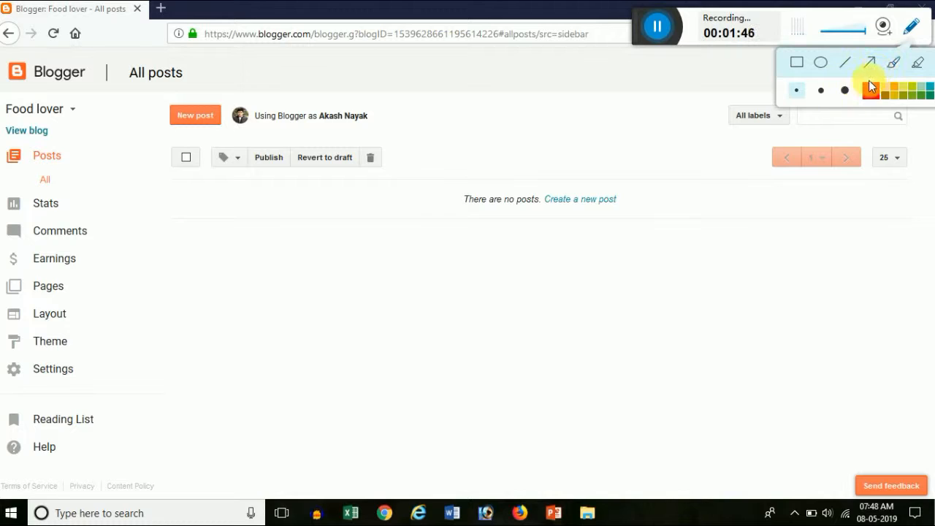
left_click(798, 63)
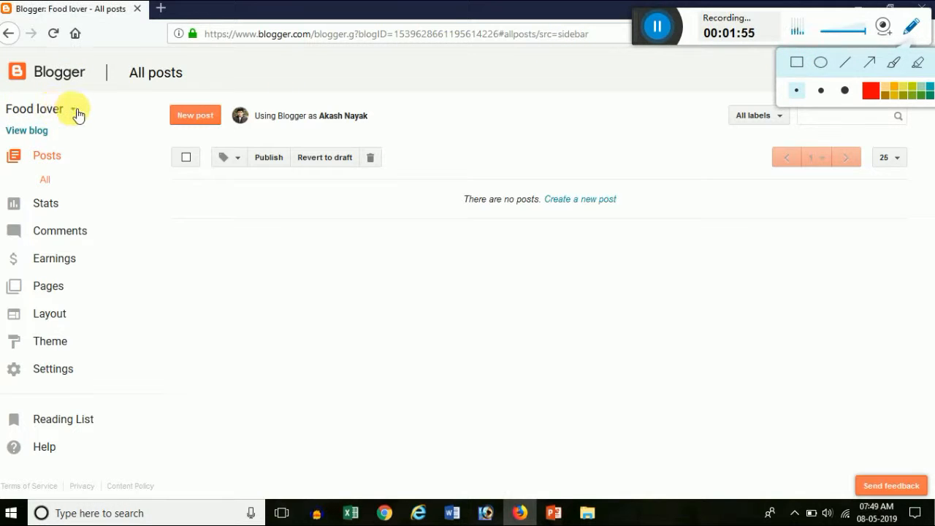
left_click(798, 64)
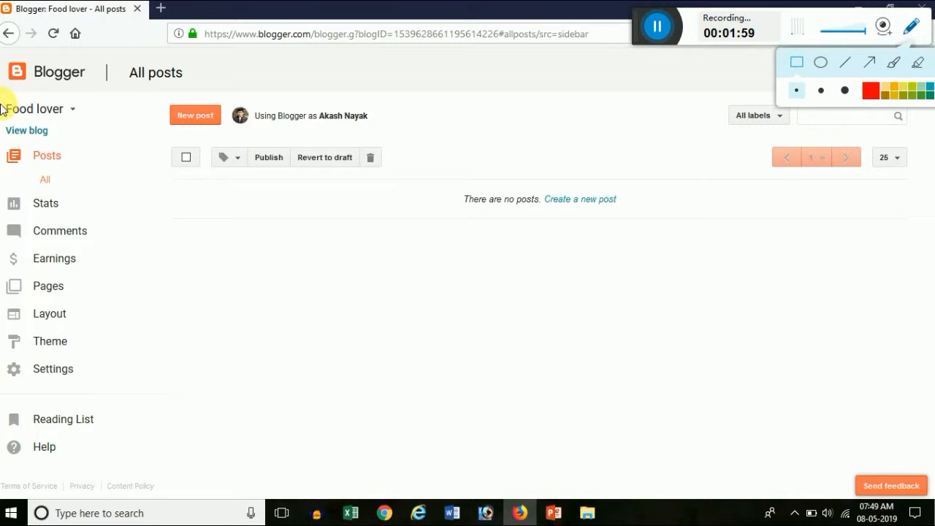
left_click_drag(4, 98, 90, 125)
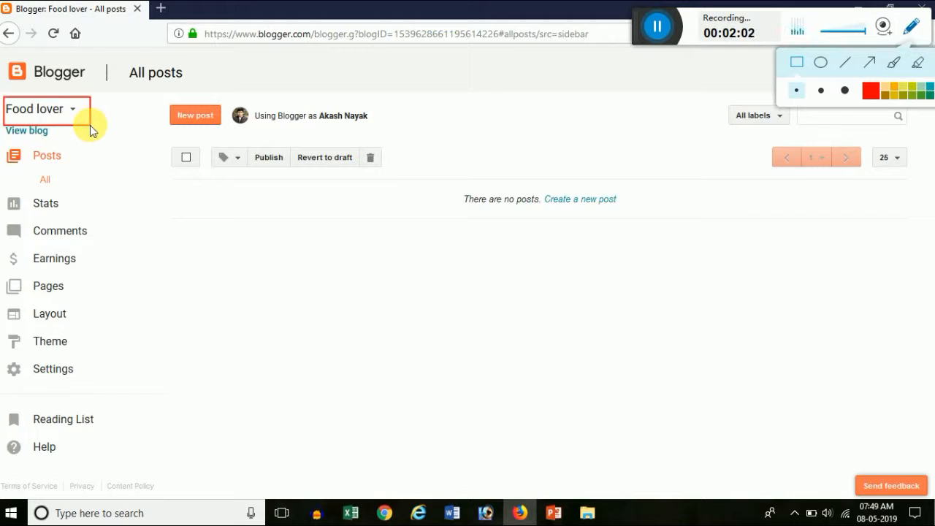
Clear the rectangle annotation from around the blog title and close the drawing tools
right_click(18, 136)
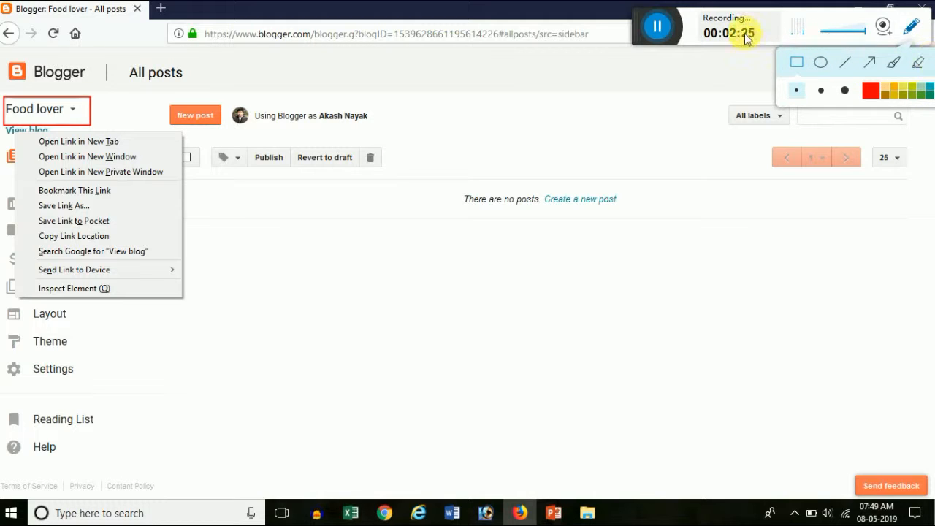
left_click_drag(645, 30, 614, 30)
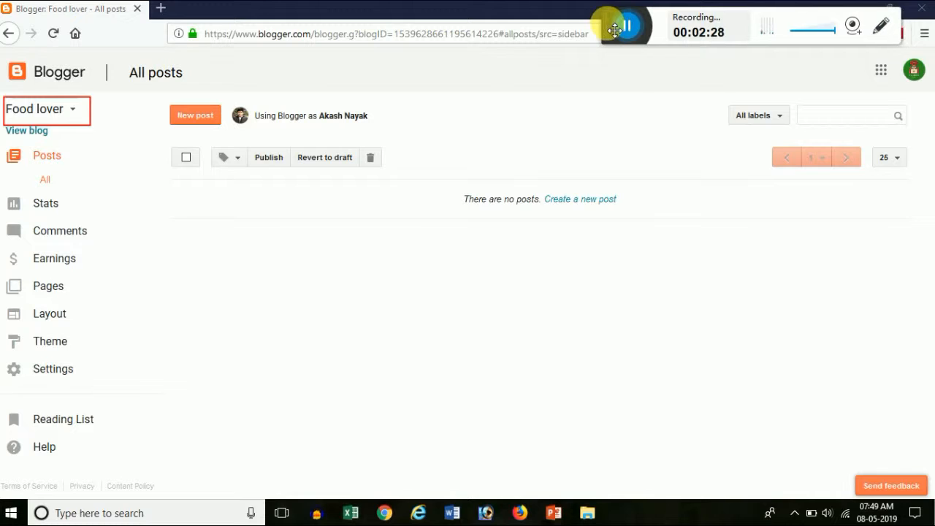
left_click(881, 25)
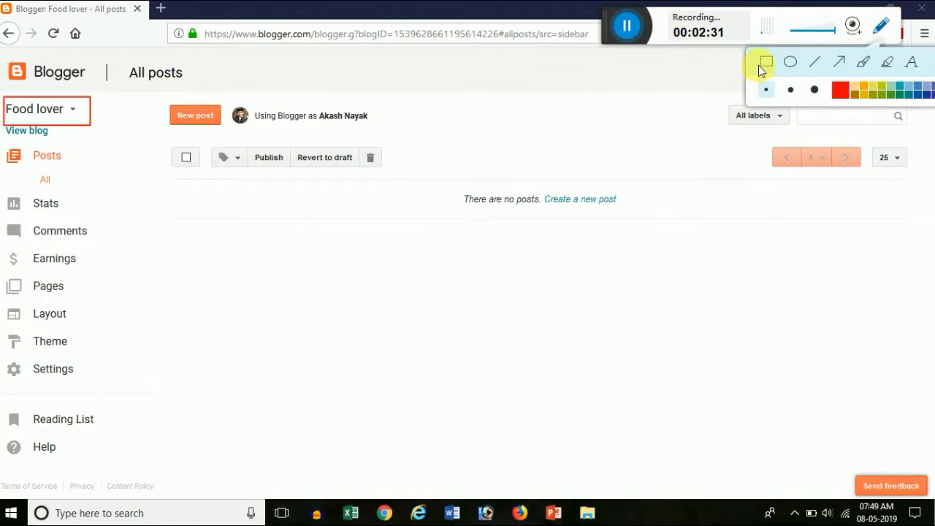
left_click(889, 29)
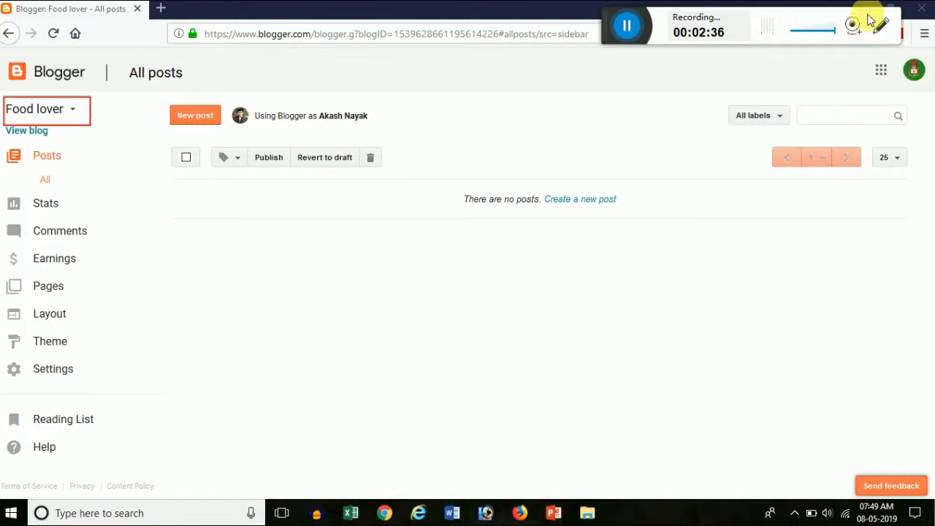
left_click(880, 28)
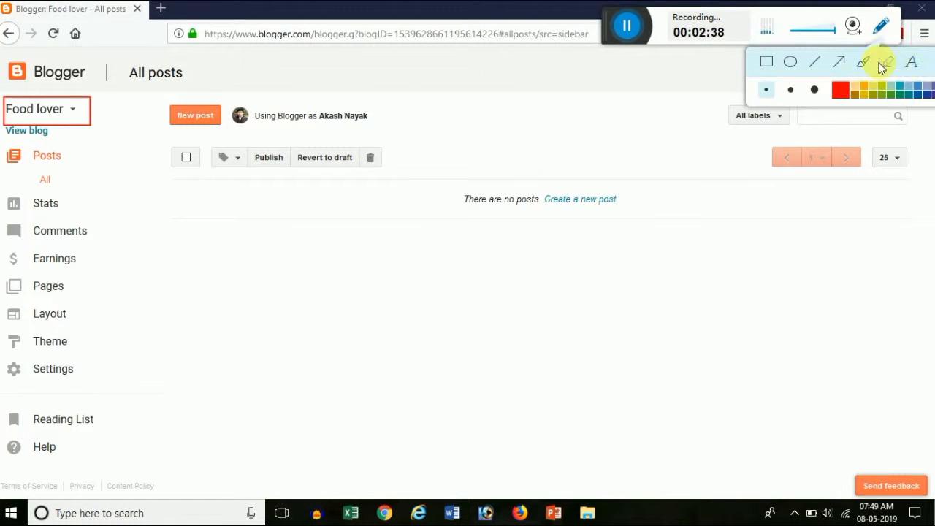
left_click_drag(599, 28, 504, 27)
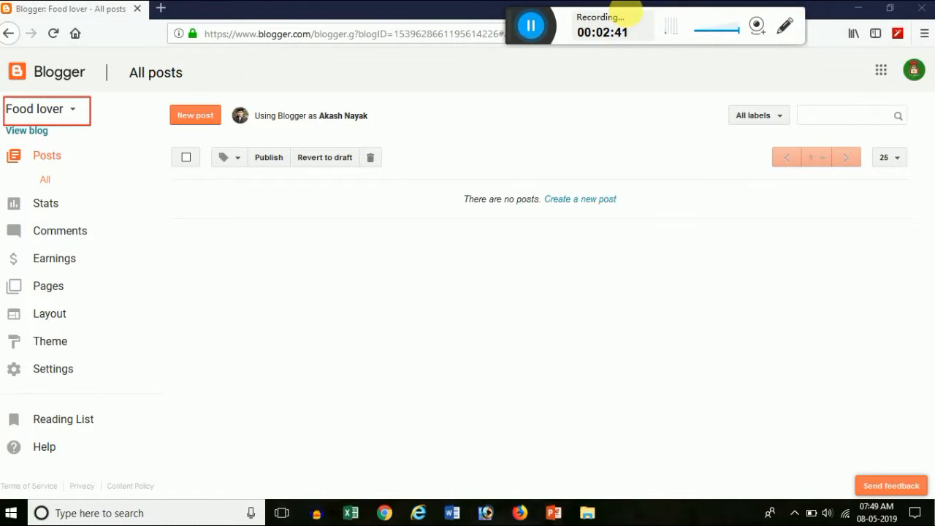
left_click(784, 29)
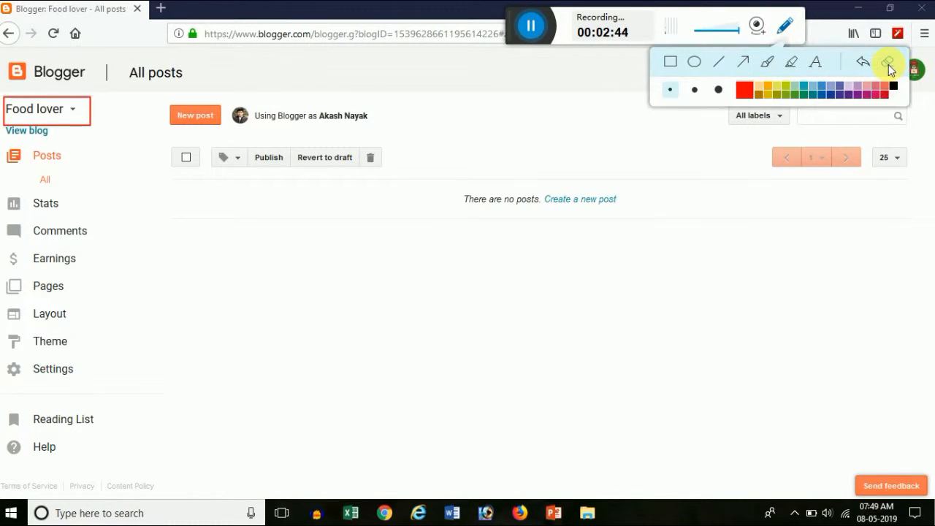
left_click(889, 65)
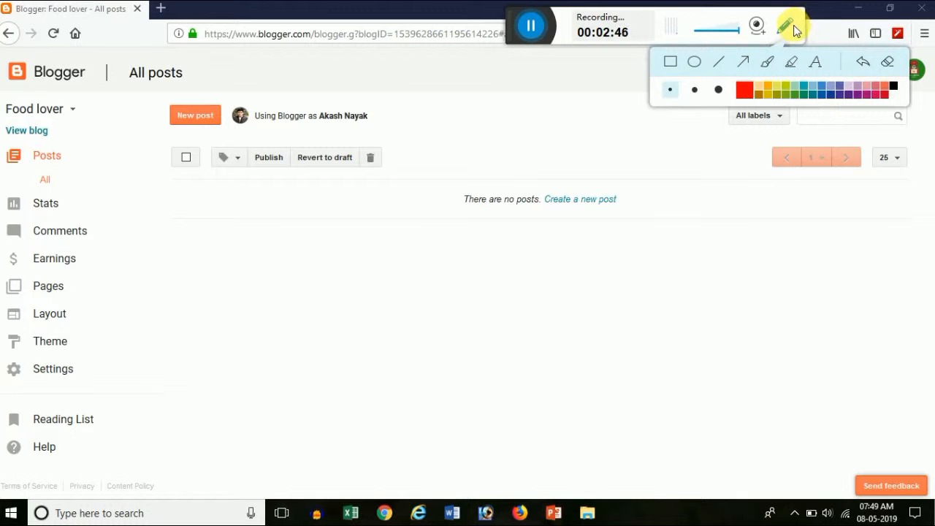
left_click(794, 29)
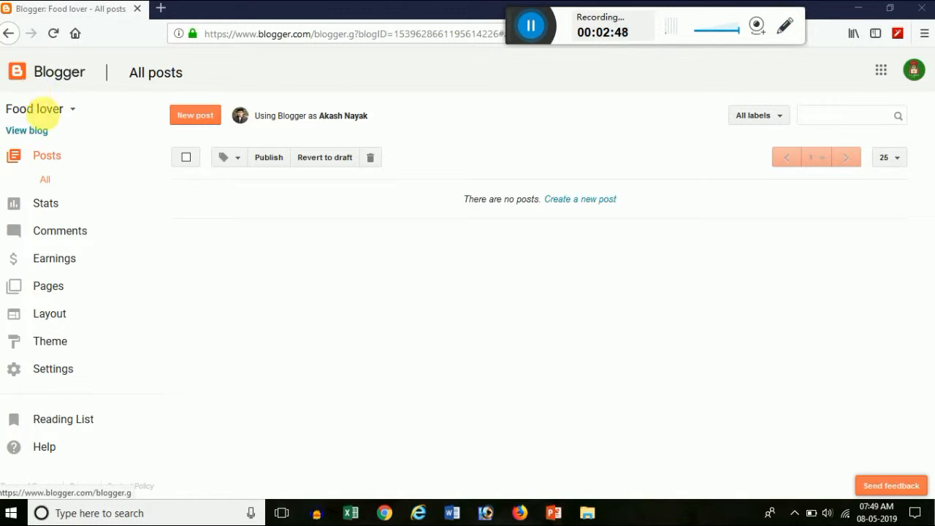
Open the live Food lover blog in a new tab and view its home page
right_click(44, 131)
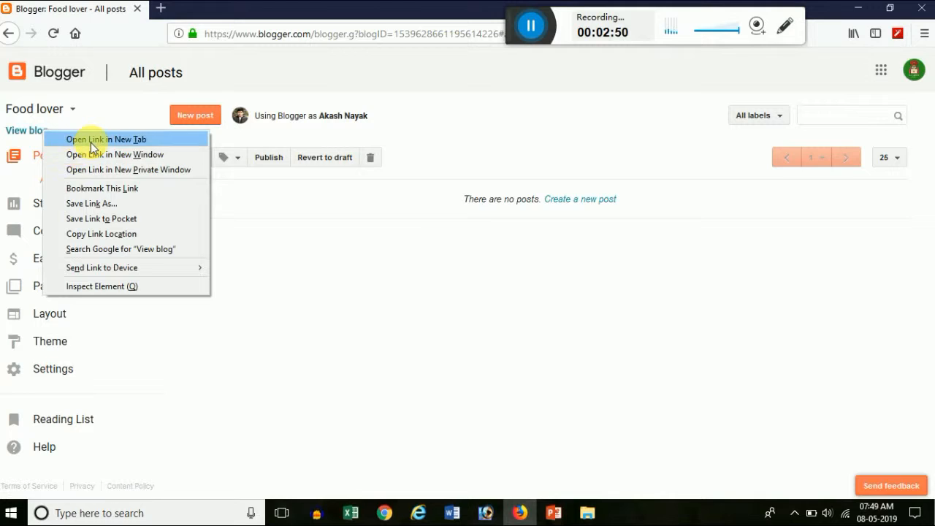
left_click(92, 146)
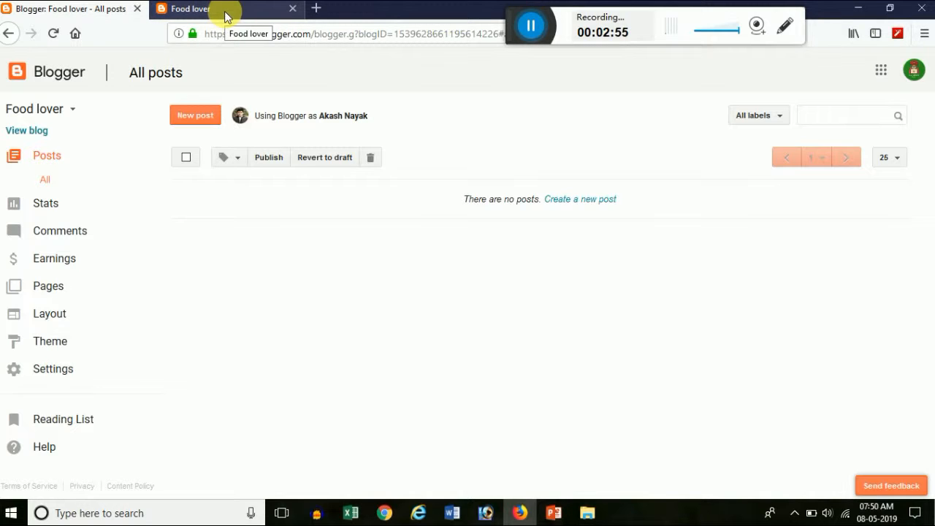
left_click(224, 11)
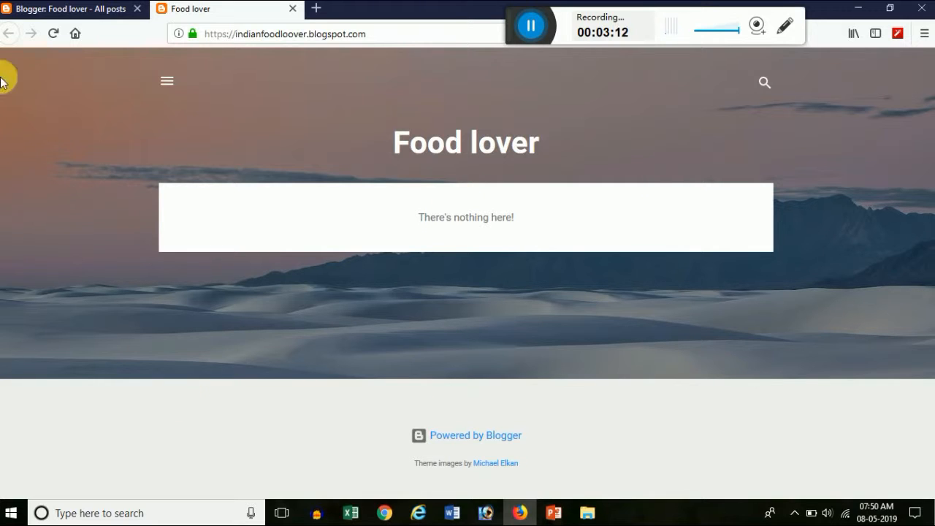
Return to the Blogger dashboard and open the Food lover blog's layout page
left_click(58, 16)
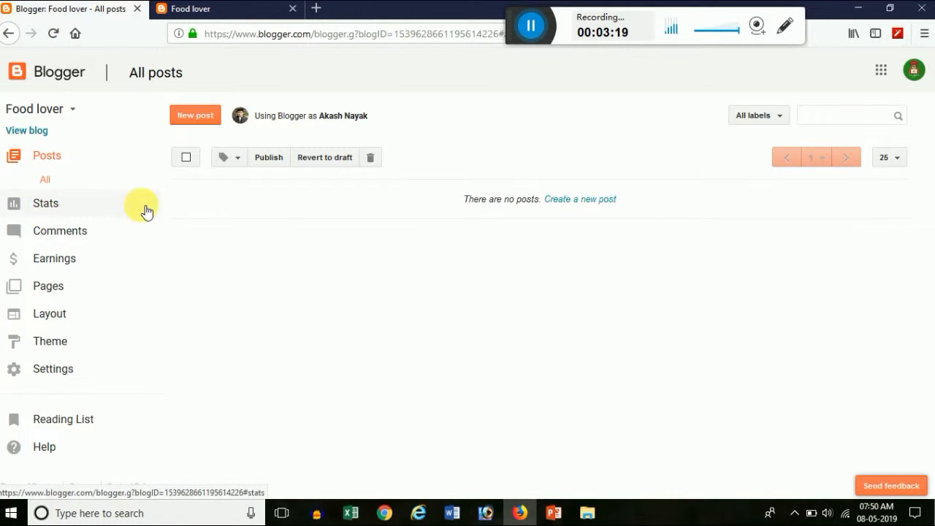
left_click(63, 316)
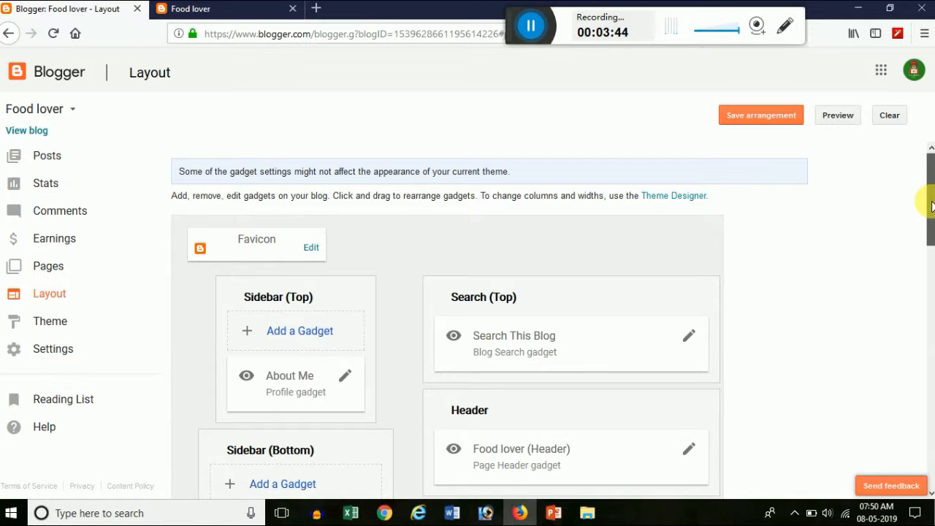
mouse_move(932, 202)
left_mouse_down()
mouse_move(932, 224)
mouse_move(932, 196)
left_mouse_up()
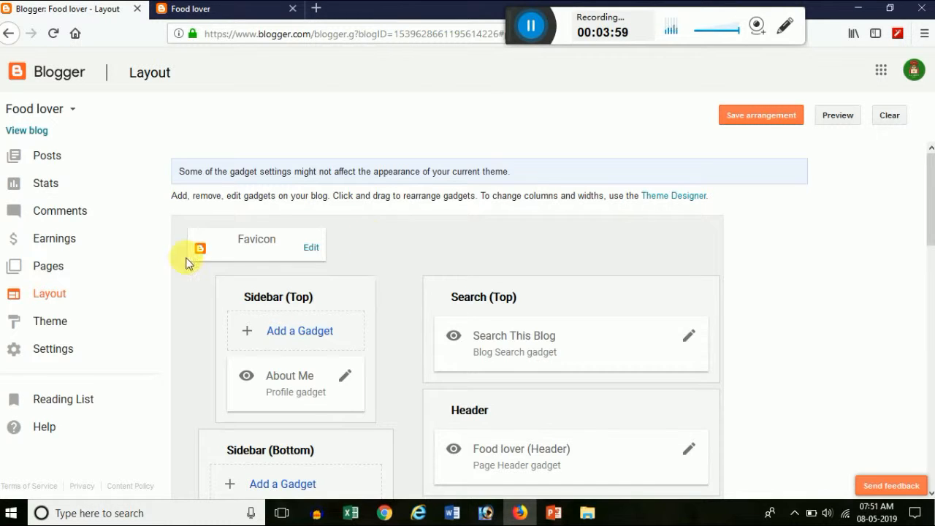
Outline the Favicon gadget in the layout with a red rectangle annotation, then erase the annotation
left_click(785, 27)
left_click(670, 61)
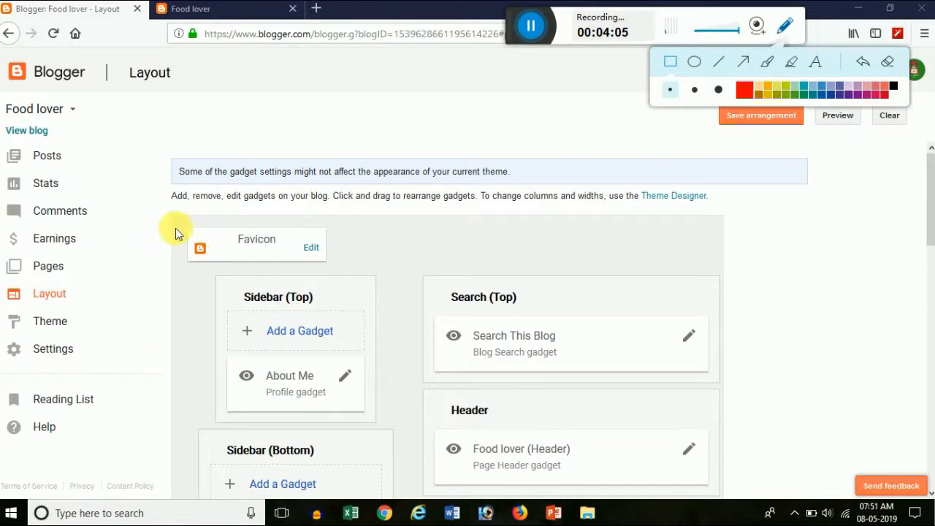
mouse_move(176, 228)
left_mouse_down()
mouse_move(231, 253)
mouse_move(348, 267)
left_mouse_up()
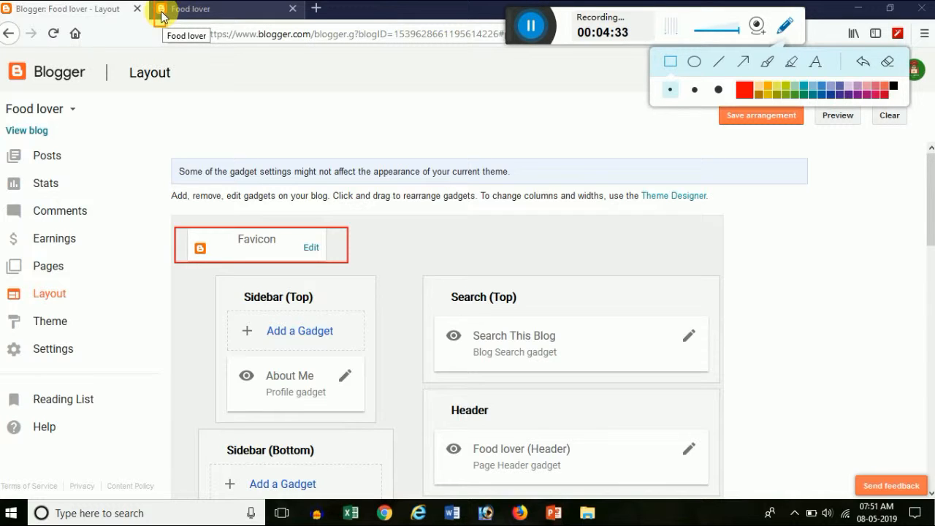
left_click(884, 64)
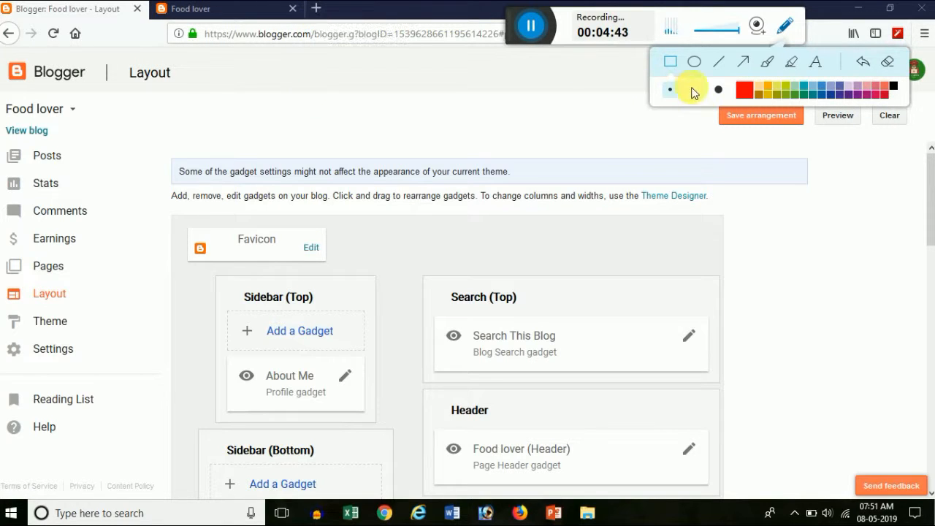
Look up amazon in a new tab, open the Amazon India site and examine its tab icon
left_click(316, 8)
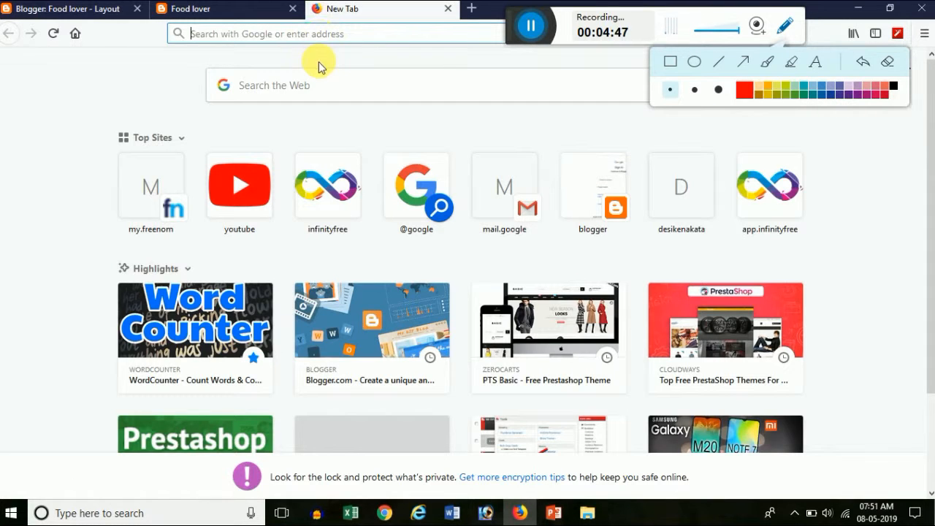
type("am")
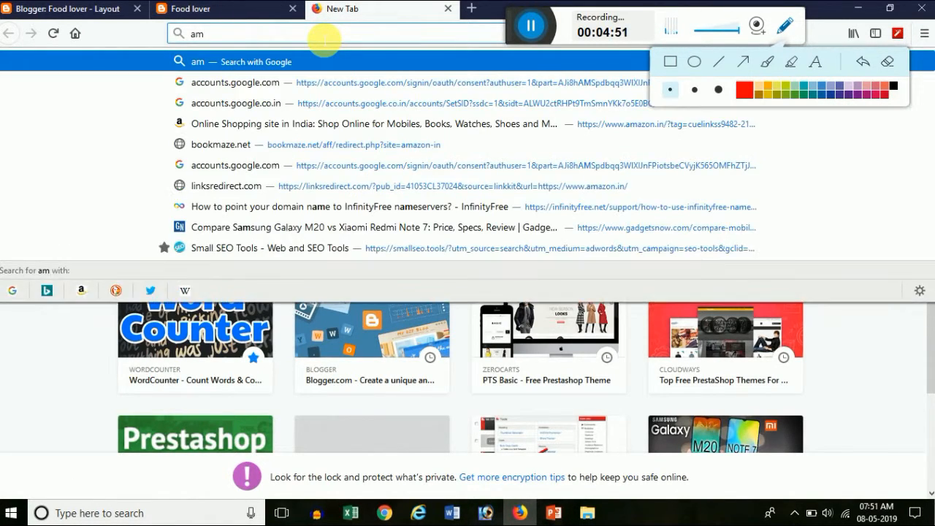
type("azon")
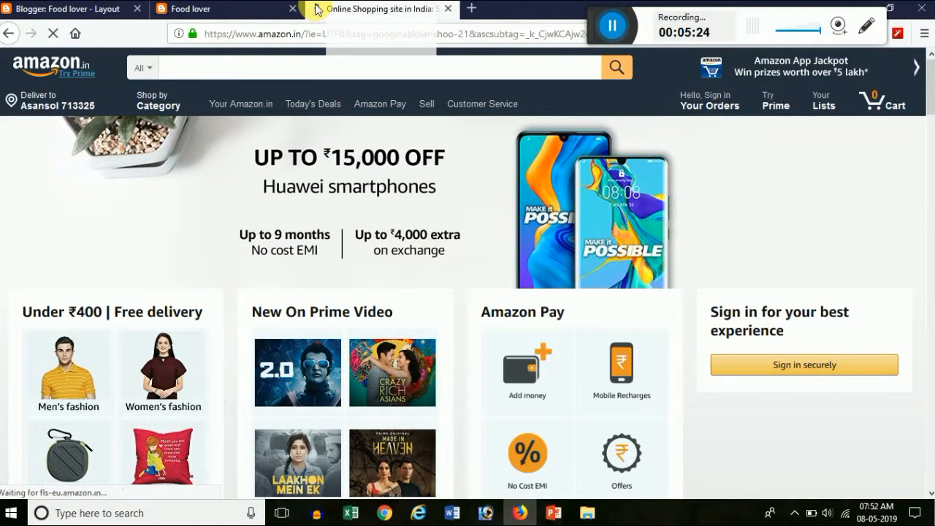
mouse_move(320, 12)
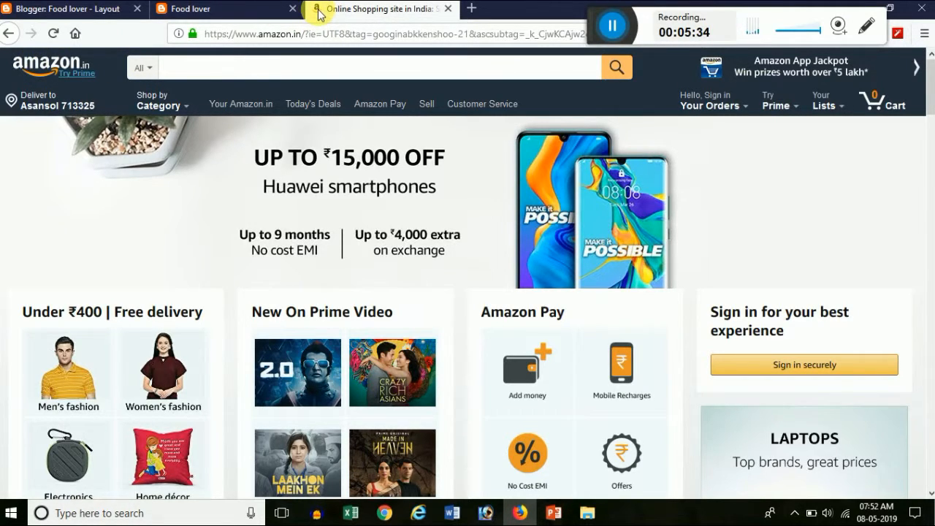
Compare the Food lover blog's tab icon, then return to its layout page and review the gadgets
left_click(204, 15)
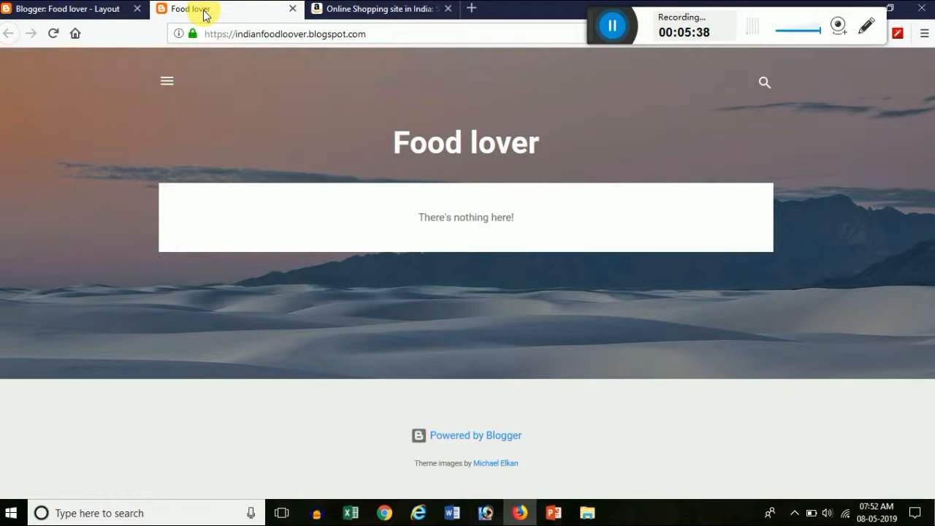
left_click(53, 15)
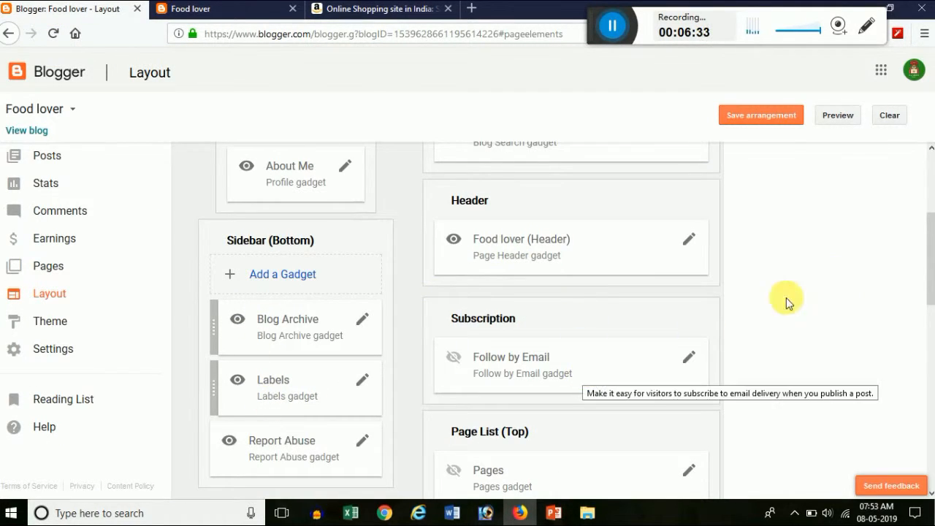
left_click_drag(925, 255, 926, 159)
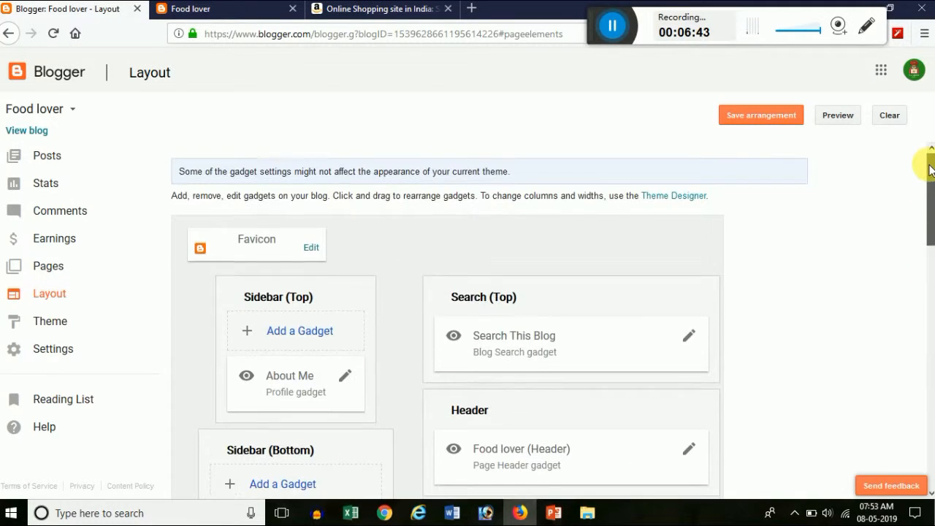
Open the blog's theme page and browse the available themes from Contempo down to Picture Window
left_click(64, 327)
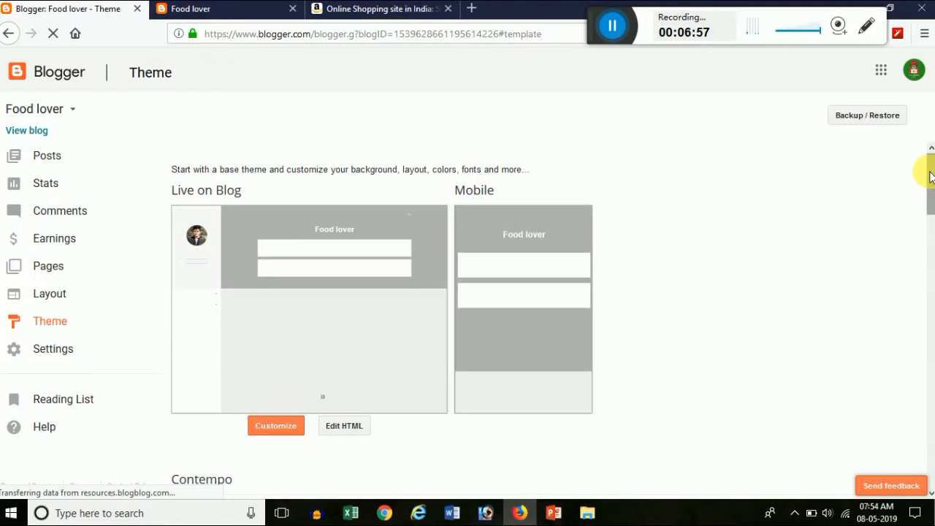
left_click_drag(932, 177, 932, 193)
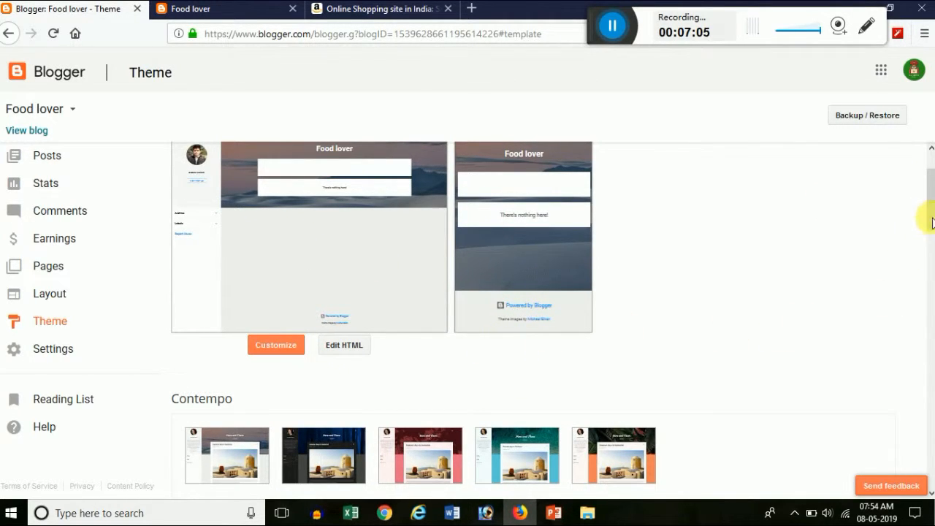
left_click_drag(933, 223, 933, 362)
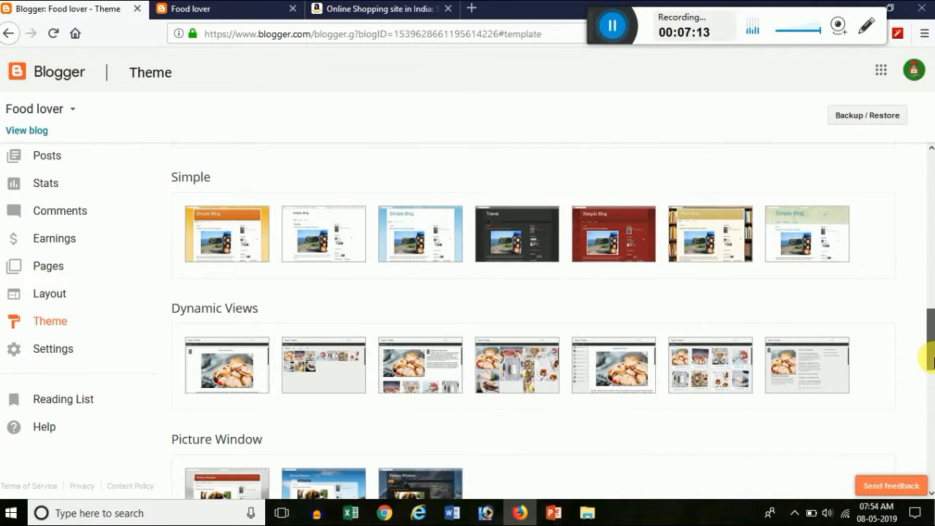
Browse the remaining themes down to Awesome Inc., then return to the live theme and mobile previews
scroll(933, 362, "down", 4)
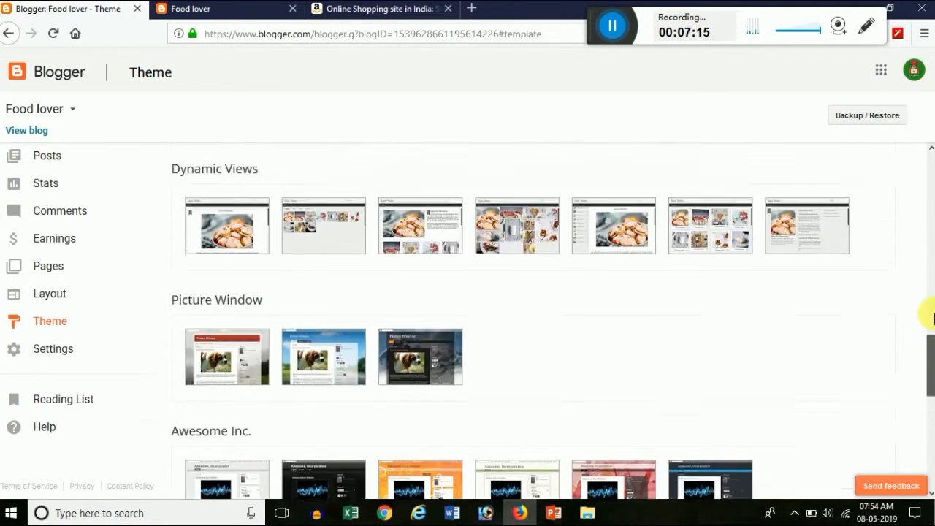
left_click_drag(933, 319, 933, 194)
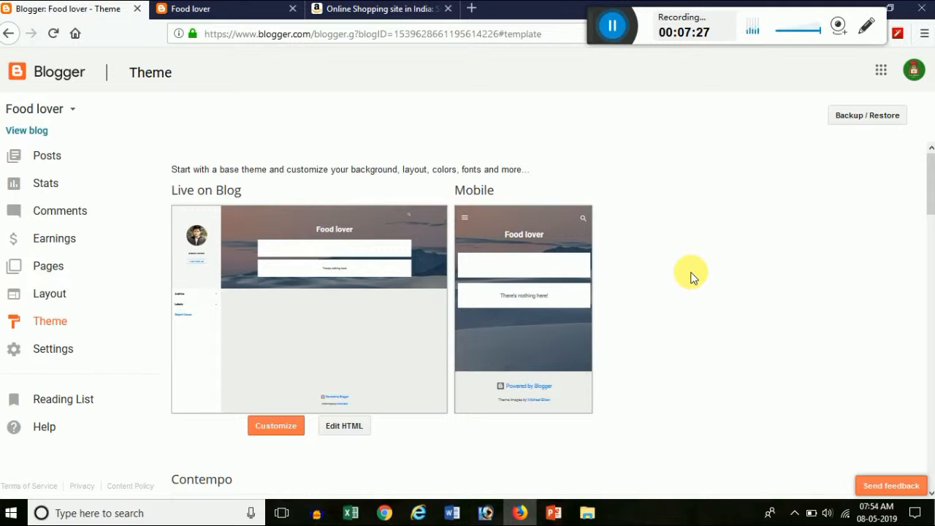
Search the web for "blogger free templates" in a new tab
left_click(473, 13)
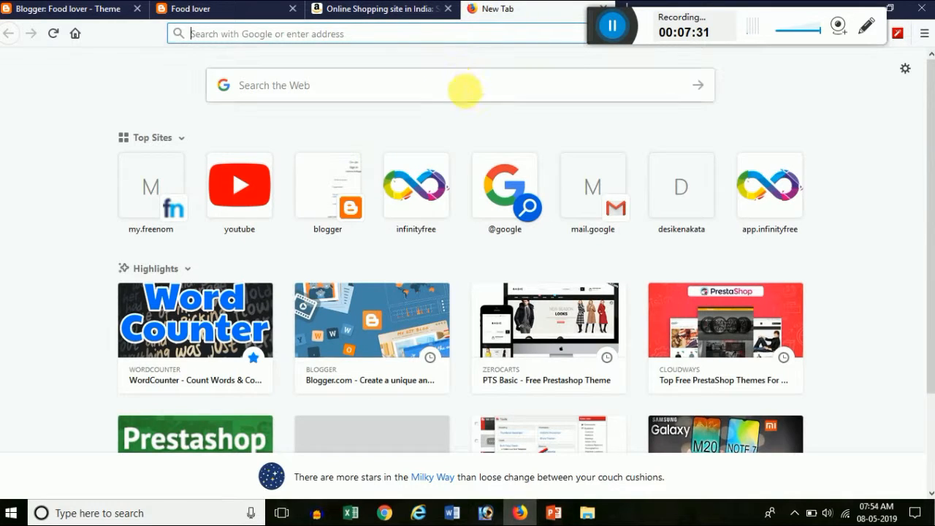
type("b")
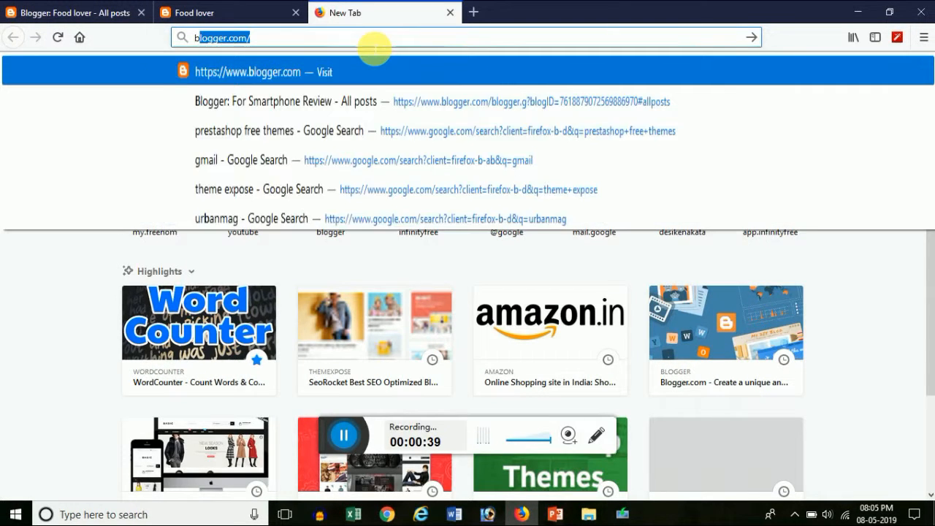
type("l")
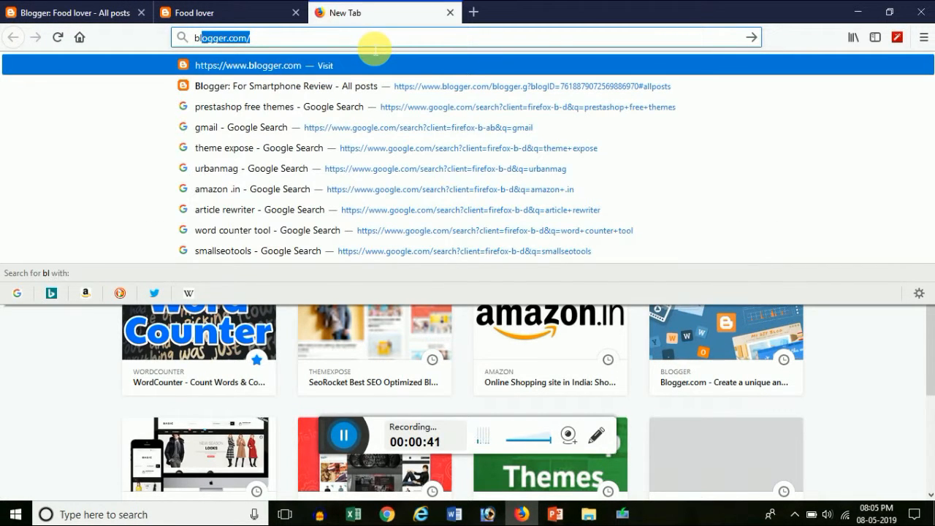
type("ogger")
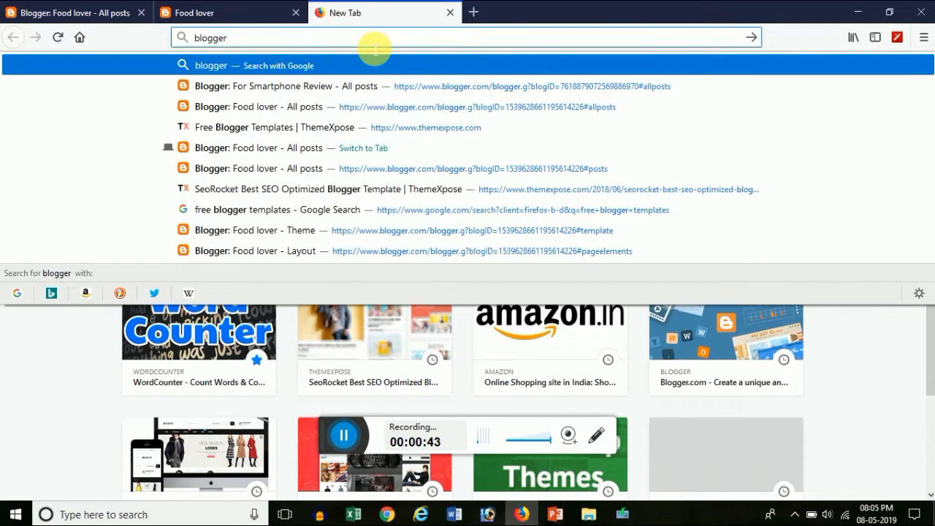
type(" free t")
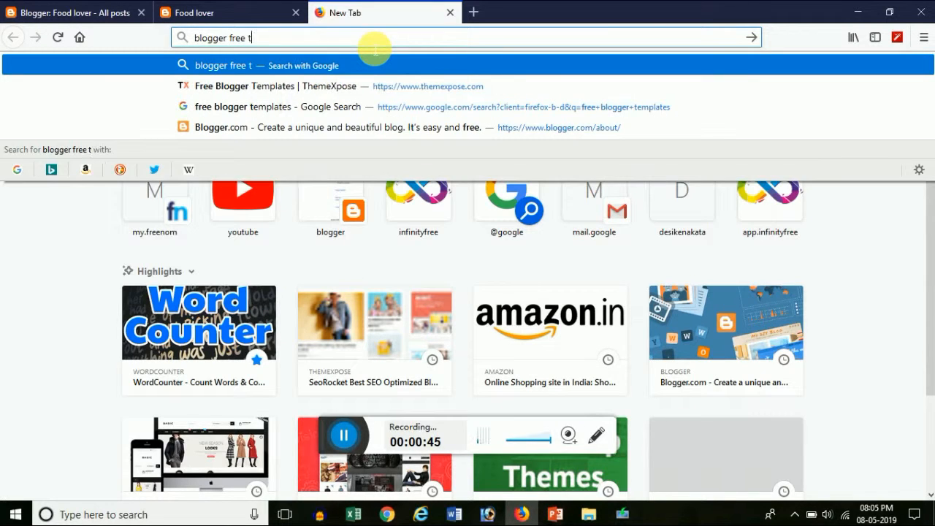
type("e")
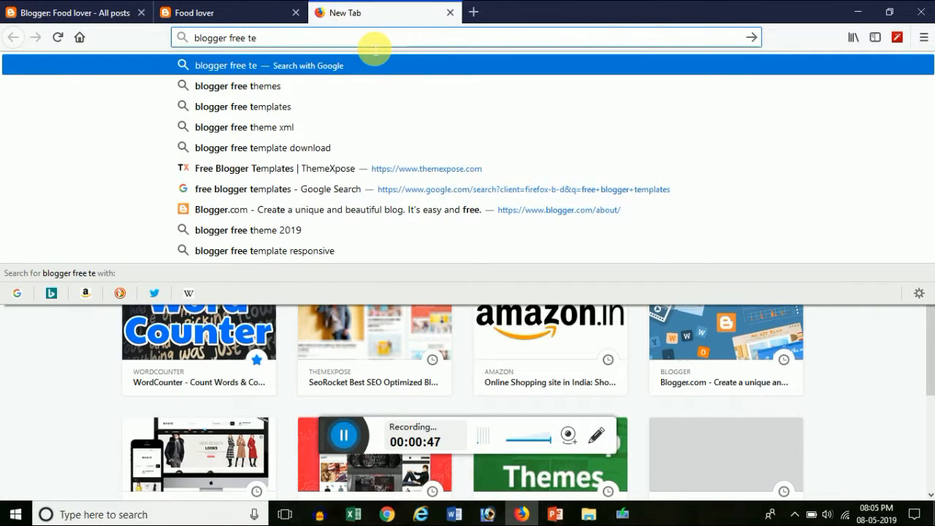
left_click(359, 88)
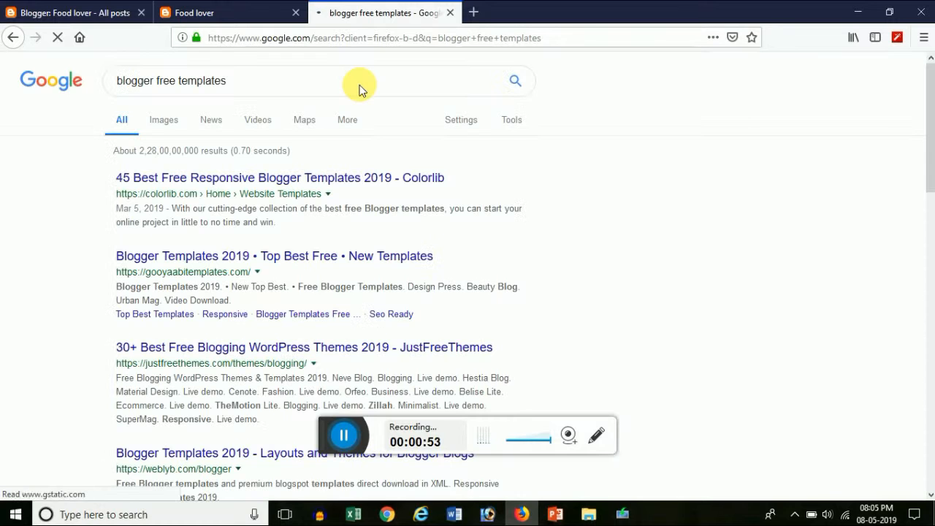
left_click(422, 175)
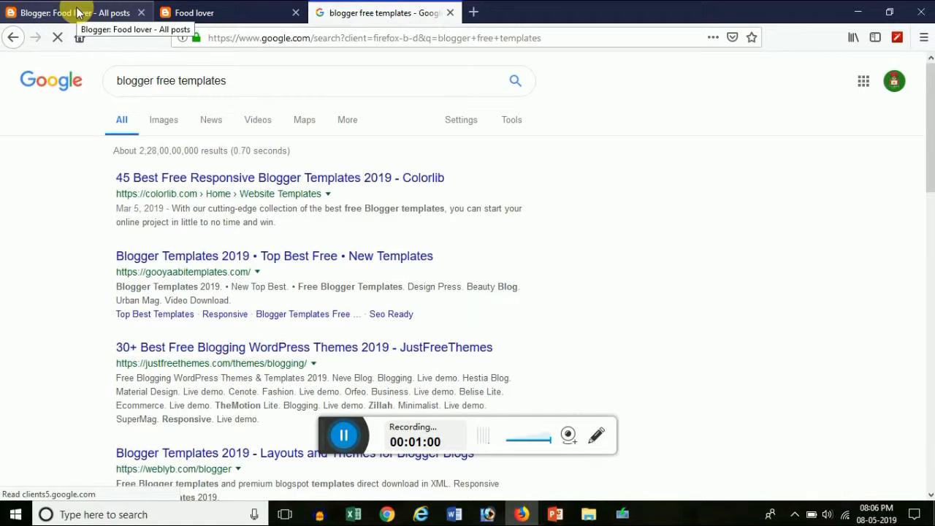
Search the web for "blogmag responsive blogger template" in another new tab
left_click(473, 13)
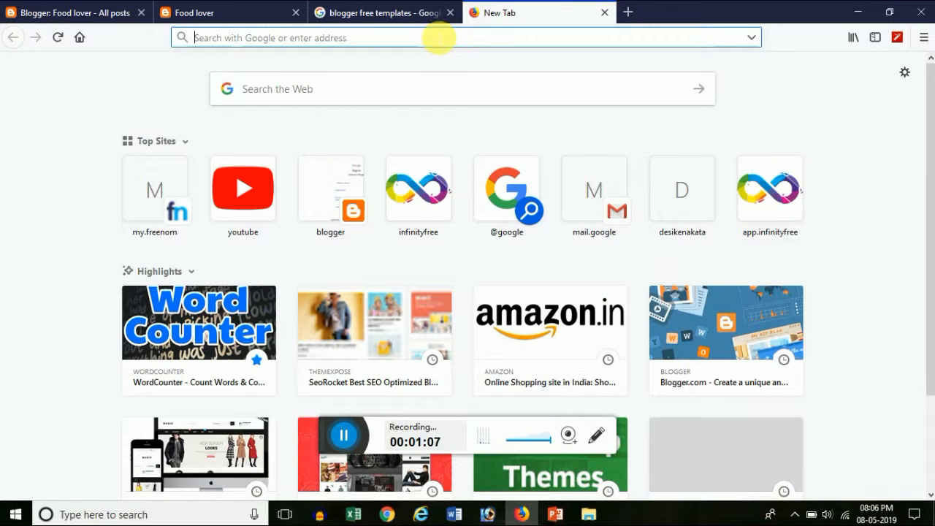
left_click(439, 36)
type("blog")
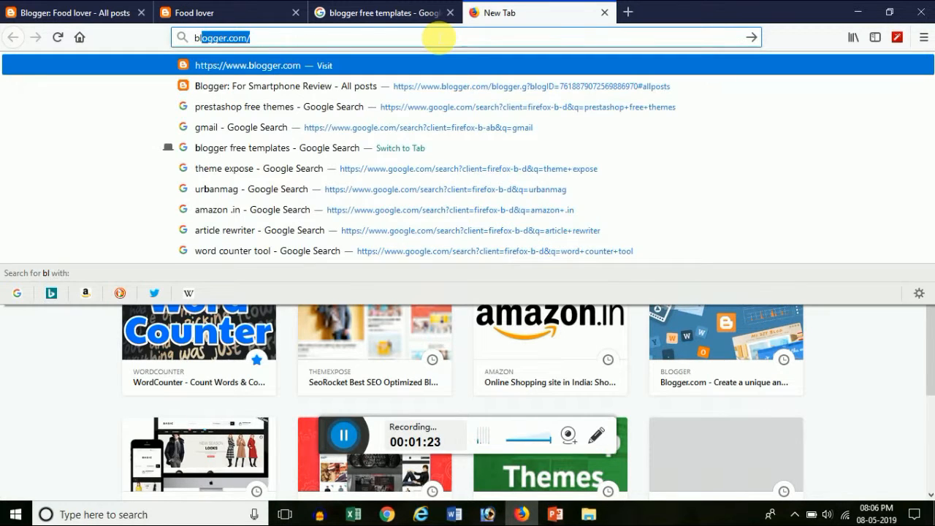
type("m")
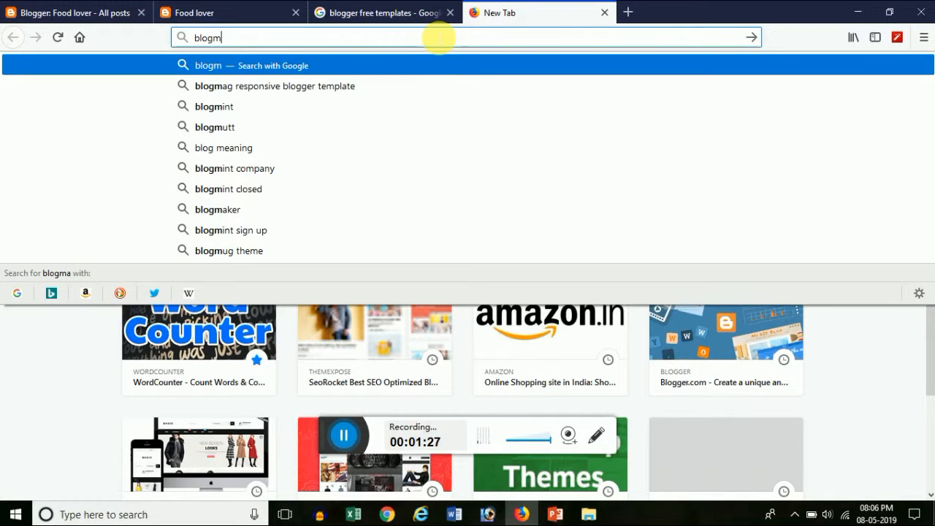
type("a")
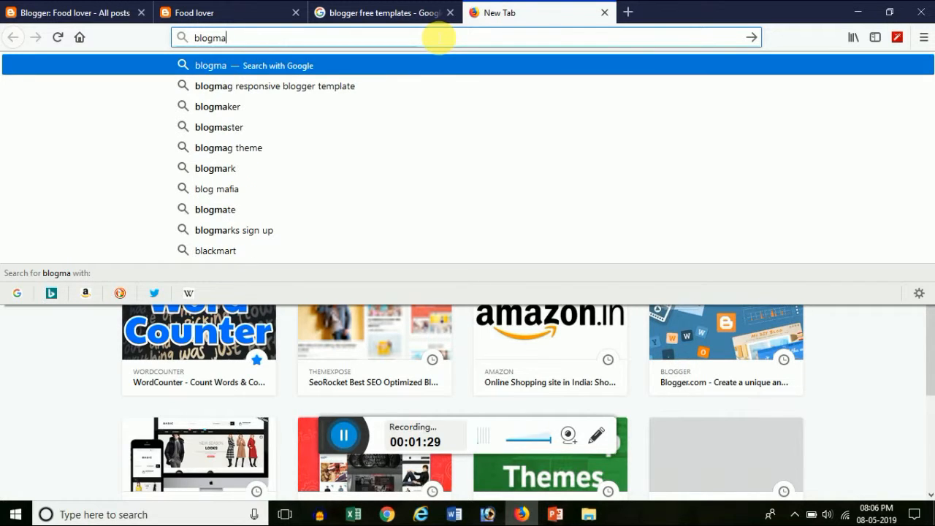
type("g")
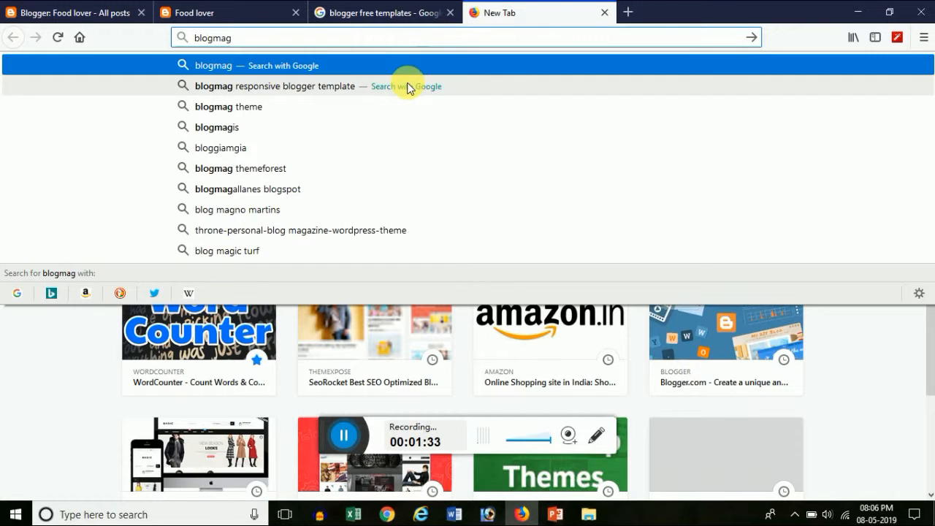
left_click(354, 85)
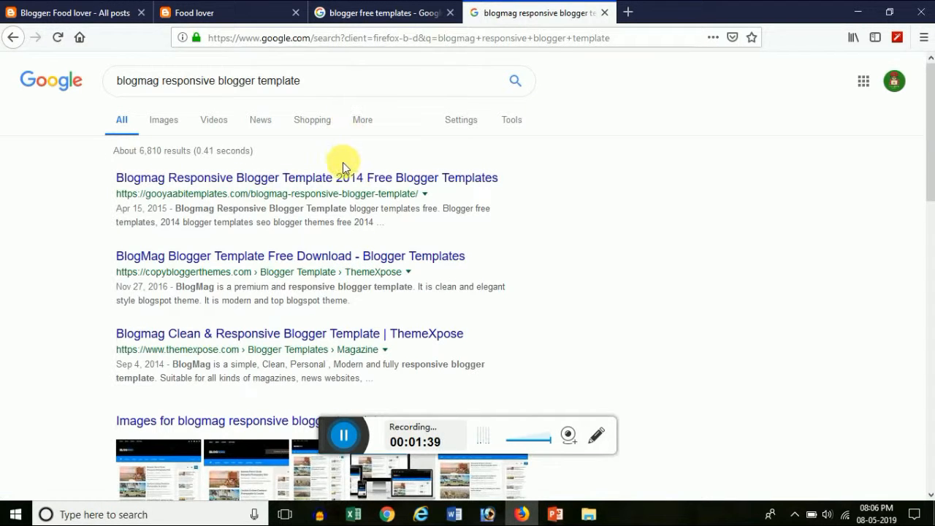
Open the Blogmag Responsive Blogger Template result on gooyaabitemplates.com and review its preview image and download options
left_click(346, 182)
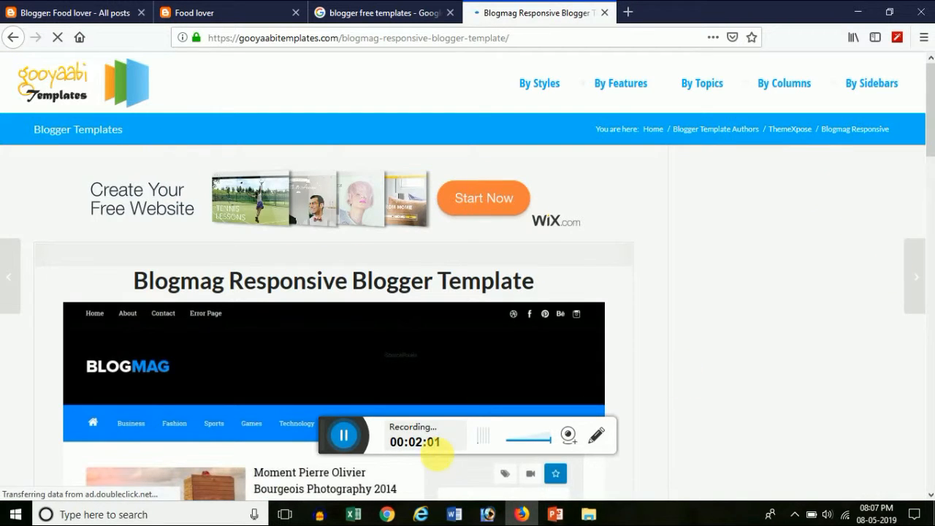
left_click_drag(331, 431, 679, 491)
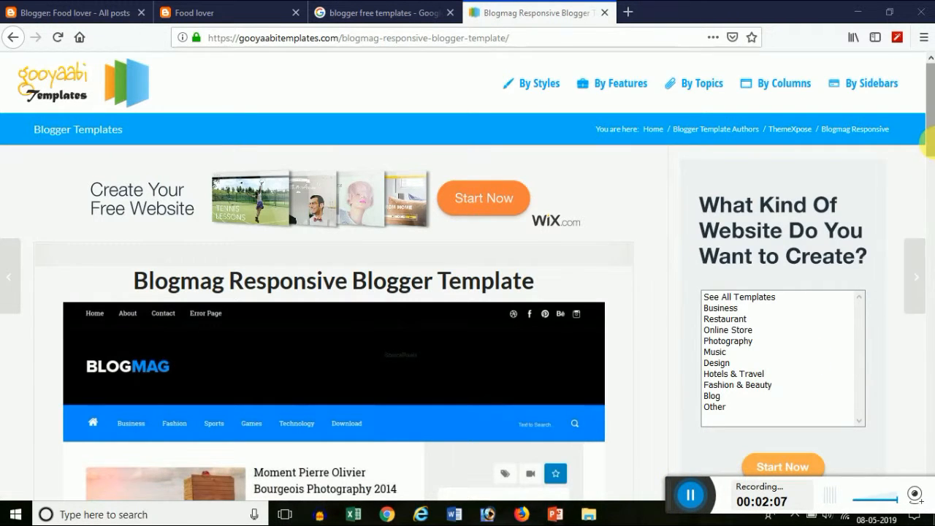
left_click_drag(928, 130, 928, 213)
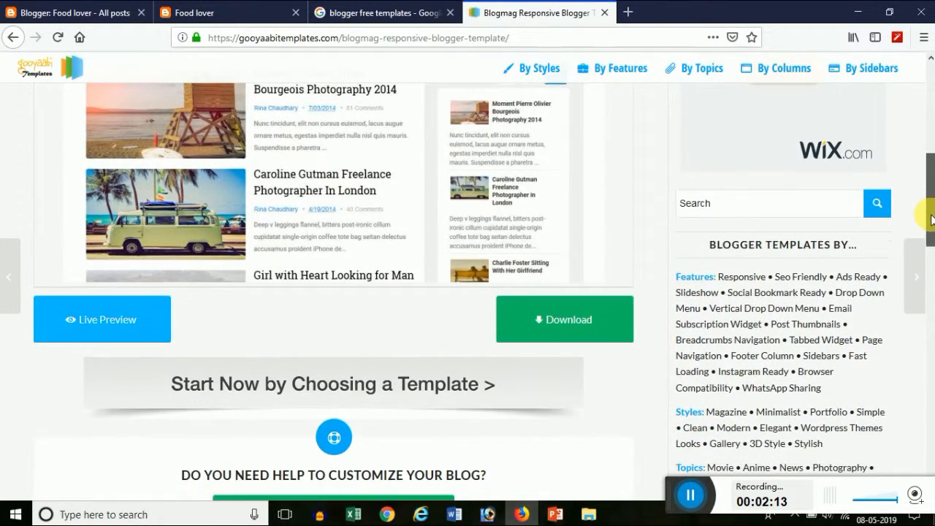
left_click(548, 325)
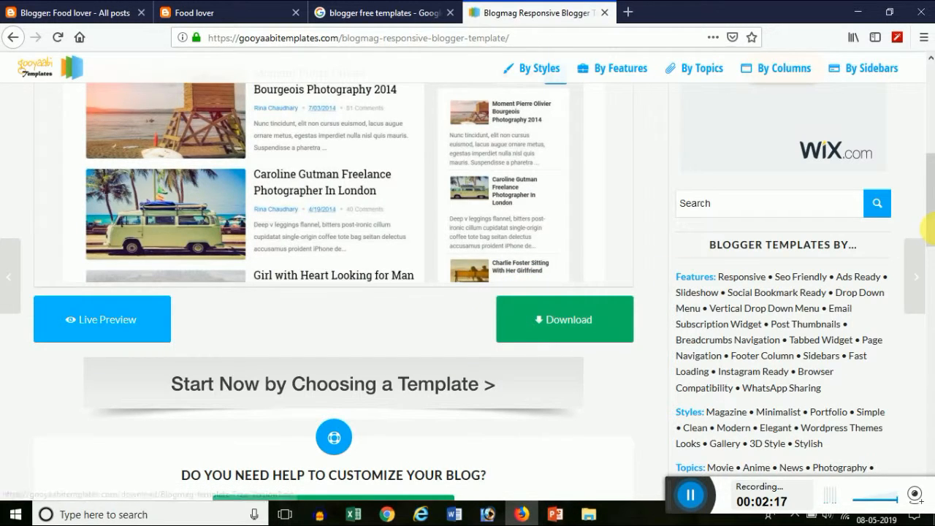
left_click_drag(930, 180, 932, 168)
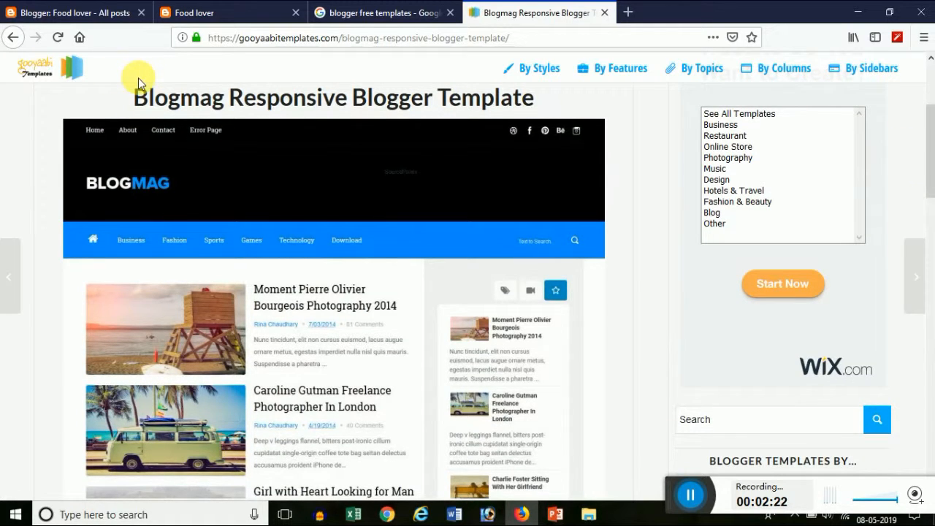
Open the Food lover blog's theme page, then return to the Blogmag template page and go down to its download option
left_click(44, 16)
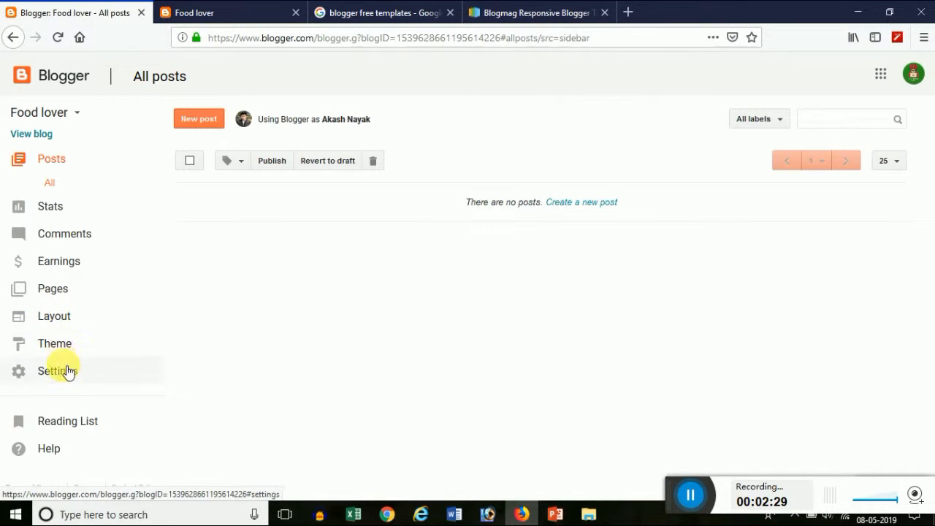
left_click(67, 344)
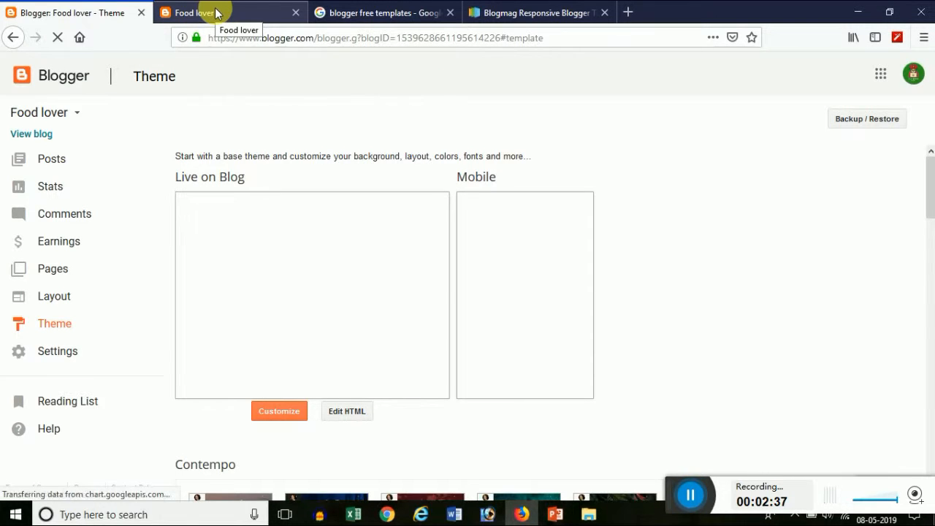
left_click(522, 13)
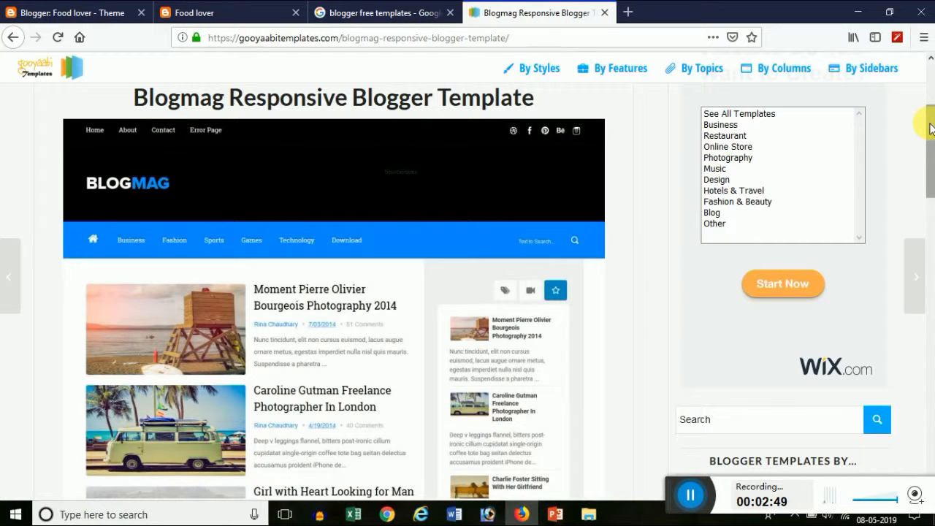
left_click_drag(930, 128, 930, 157)
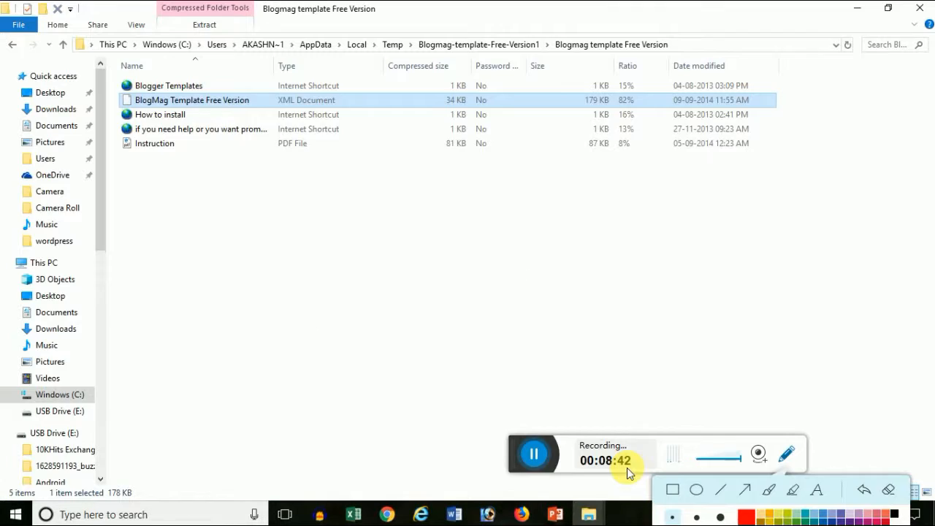
Copy the full path of the Blogmag template Free Version folder in File Explorer
left_click(707, 48)
double_click(711, 50)
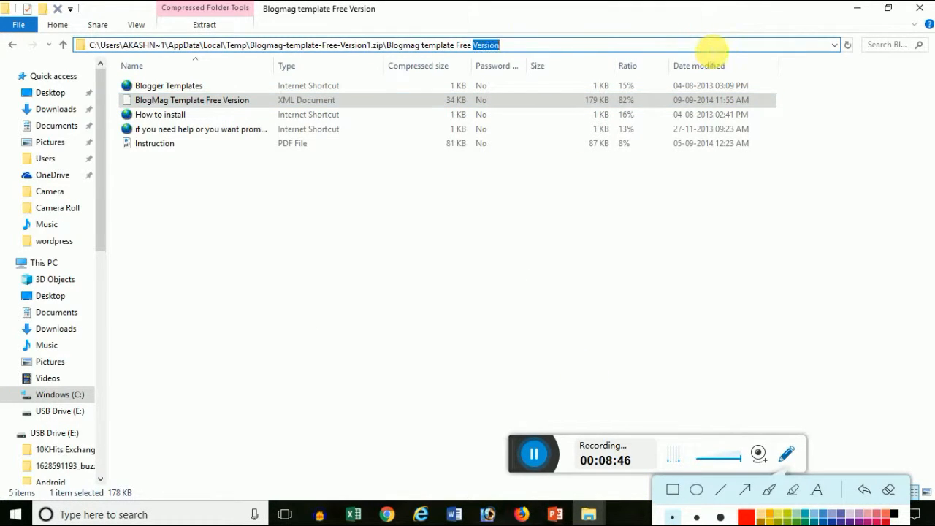
double_click(712, 51)
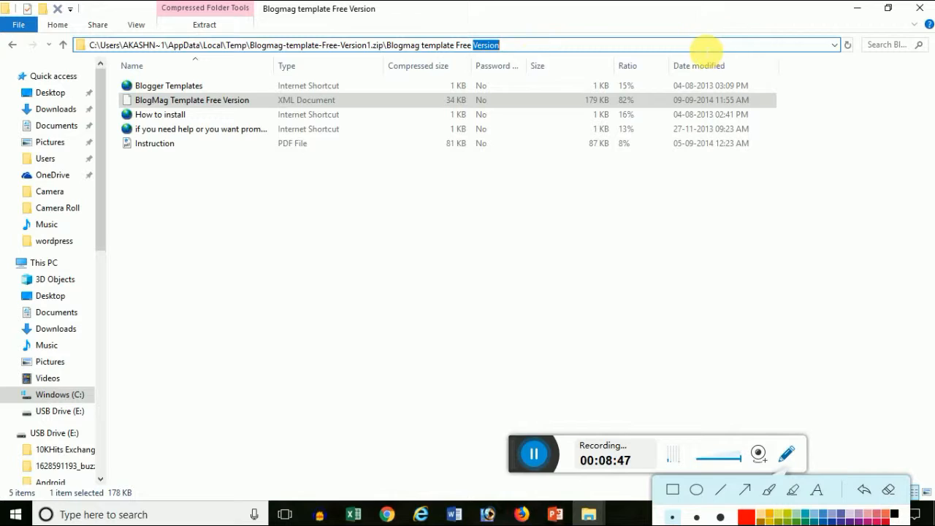
left_click(522, 47)
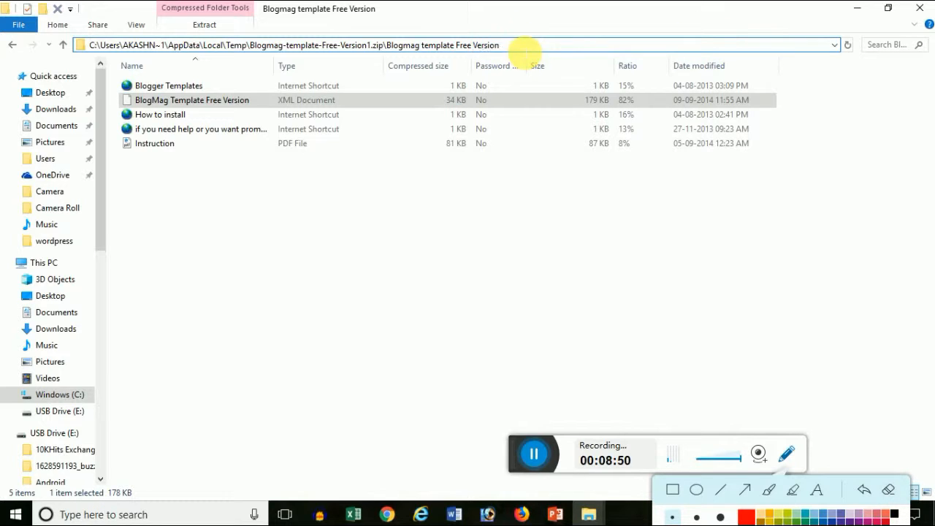
double_click(523, 51)
left_click(523, 51)
double_click(524, 51)
right_click(521, 48)
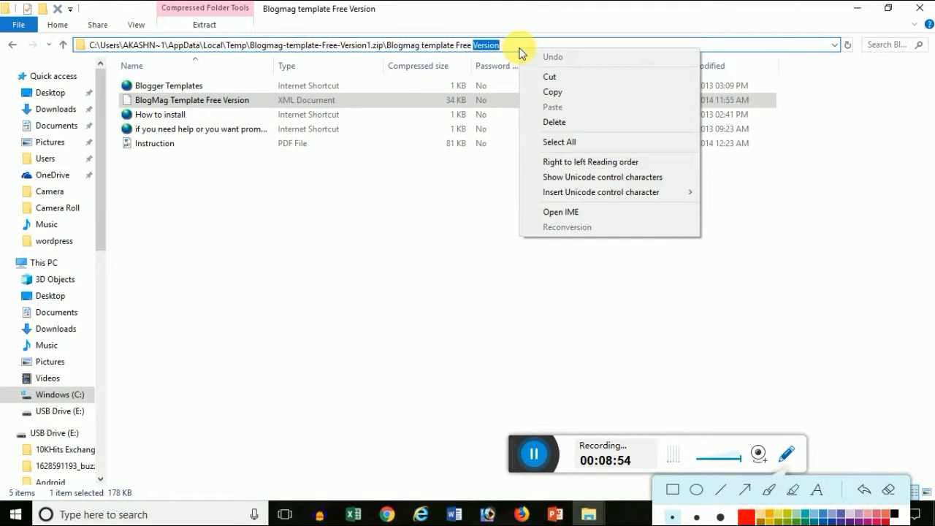
left_click(562, 142)
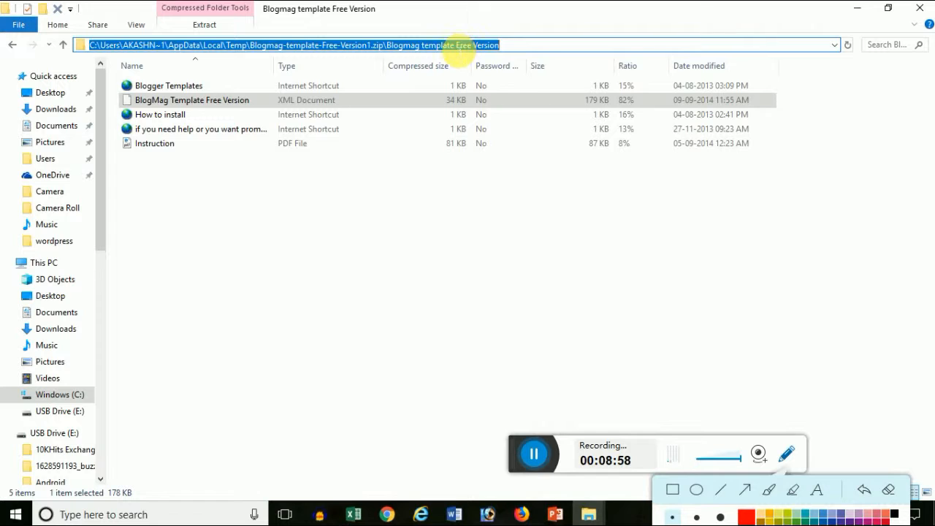
right_click(459, 50)
left_click(493, 89)
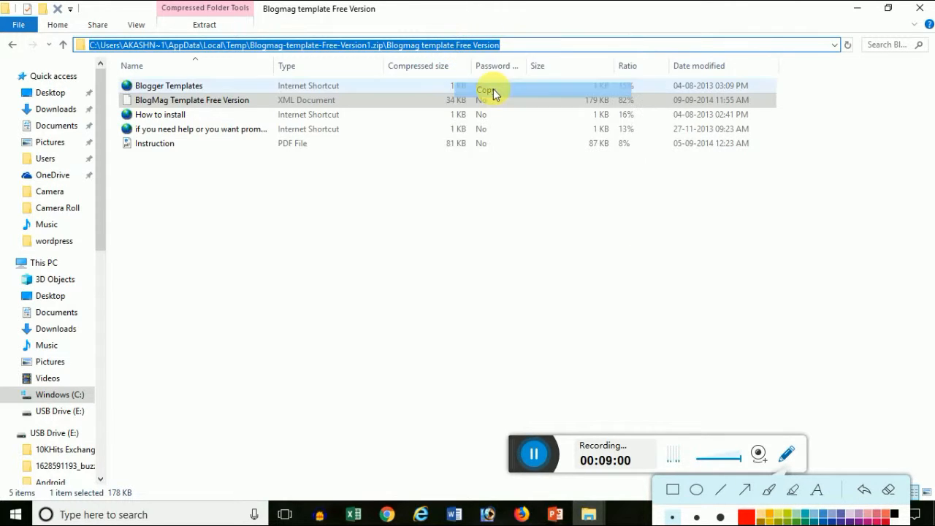
Switch to the theme upload's file selection in Firefox and open the copied Blogmag template Free Version folder path
mouse_move(588, 519)
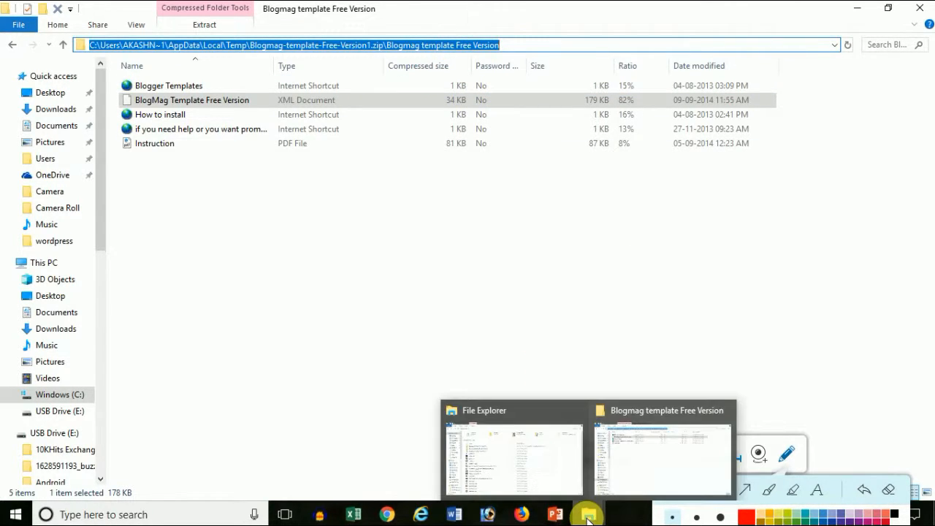
mouse_move(521, 511)
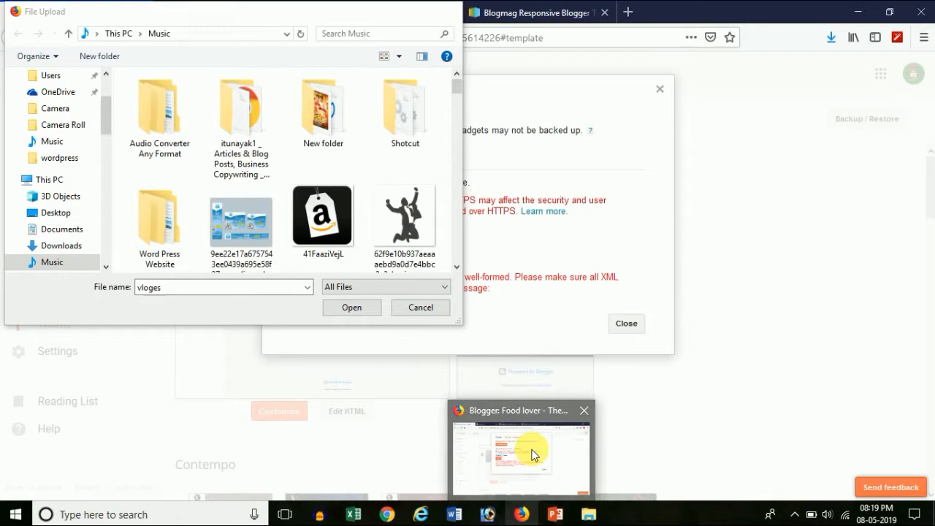
left_click(533, 453)
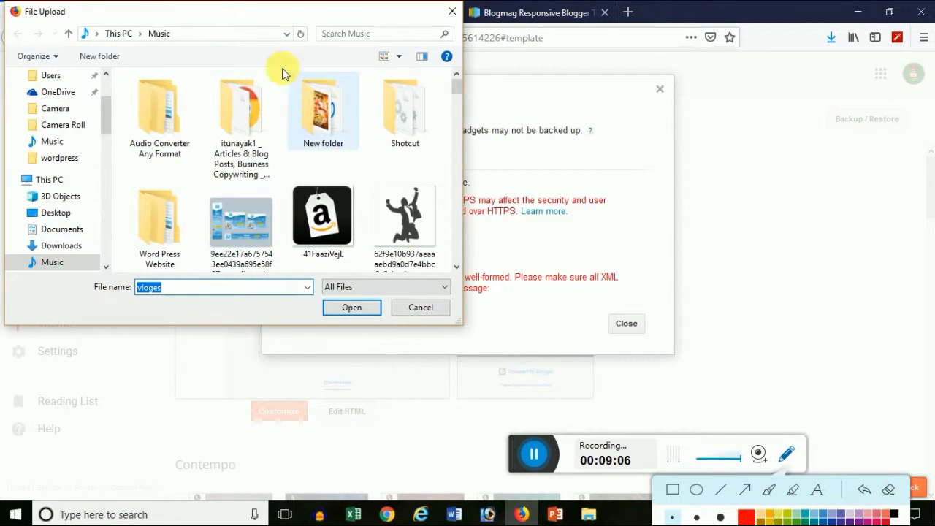
left_click(252, 38)
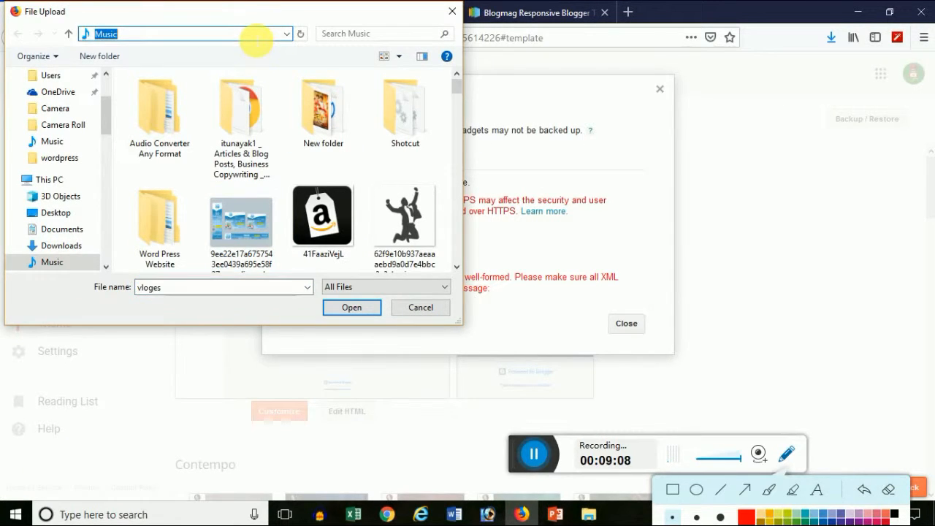
right_click(252, 36)
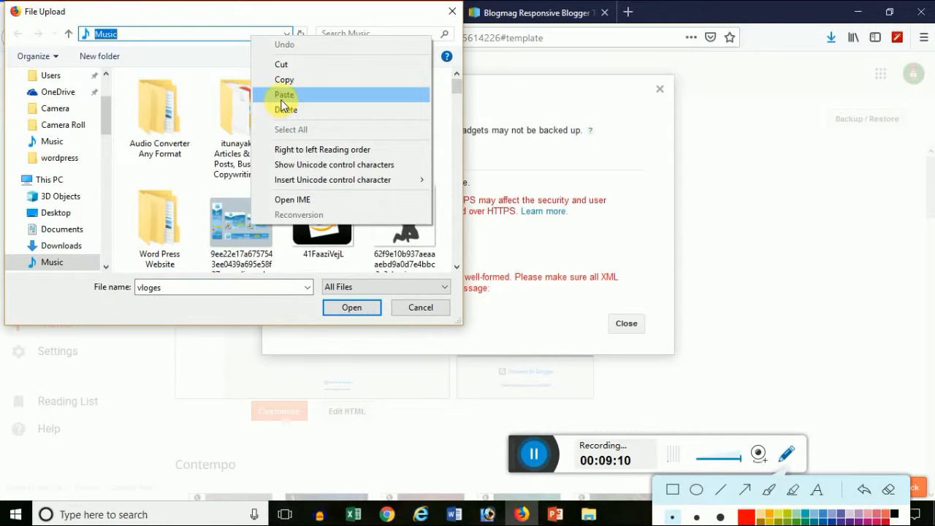
left_click(282, 96)
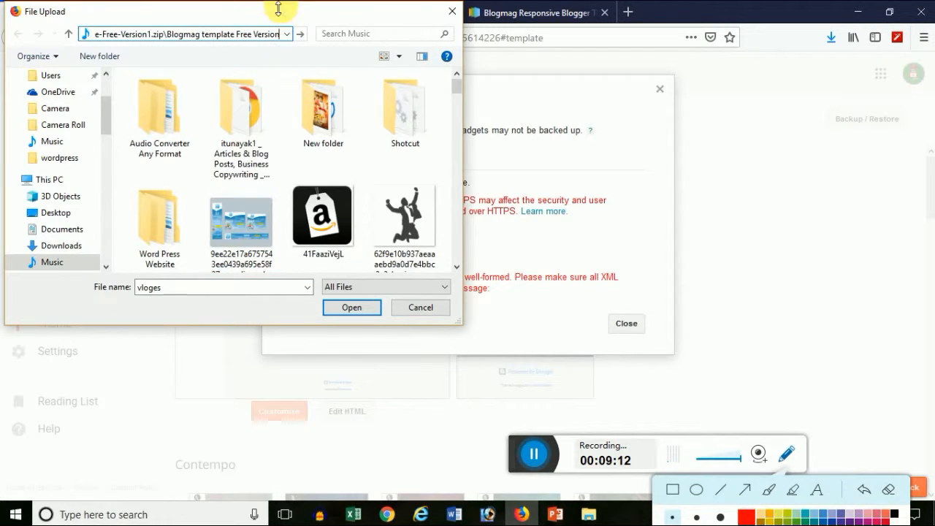
left_click(304, 35)
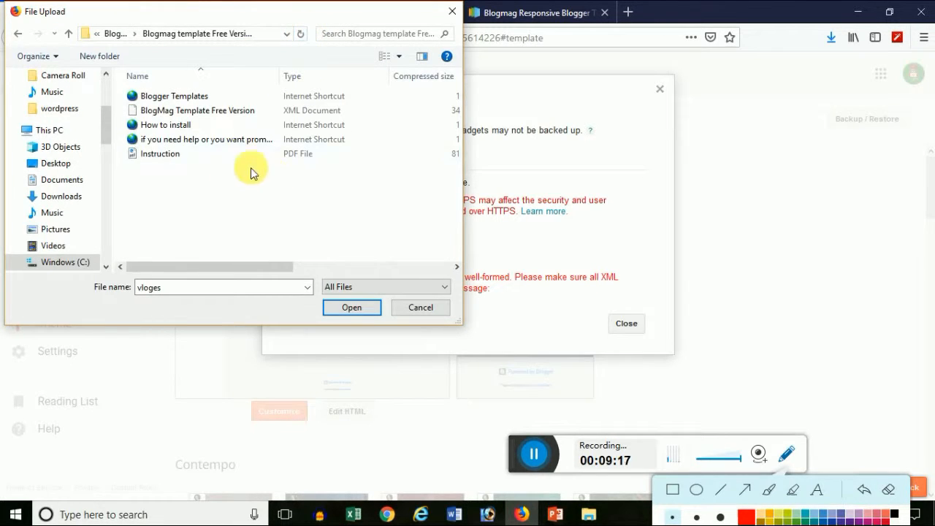
Choose the BlogMag Template Free Version XML document and upload it as the Food lover blog's theme
left_click(221, 118)
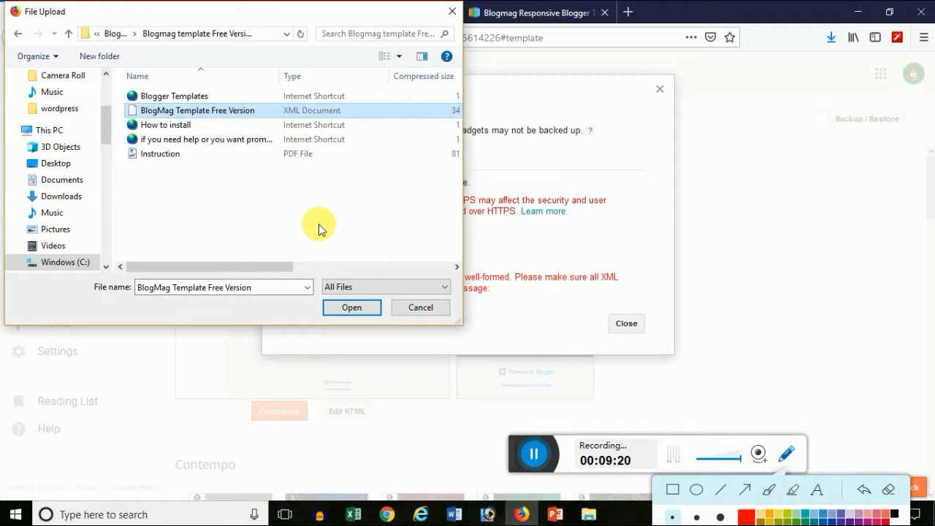
left_click(358, 316)
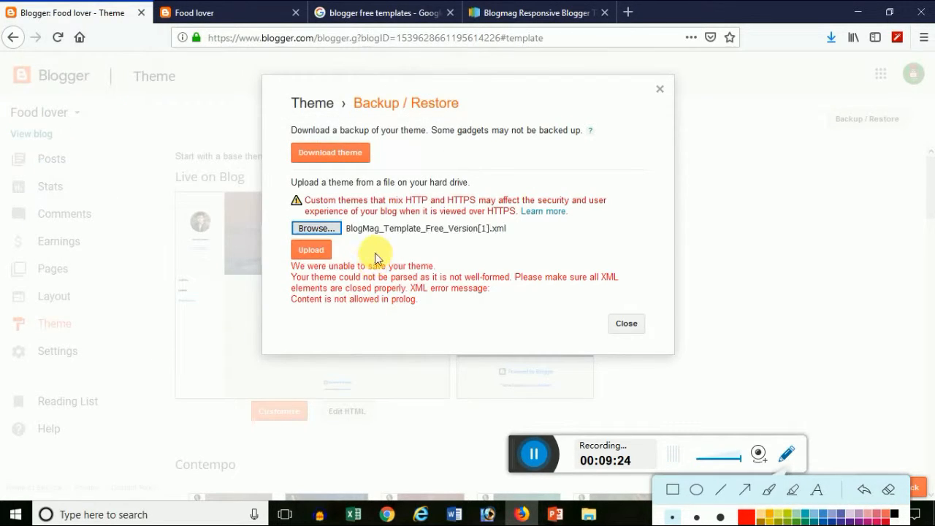
left_click(313, 250)
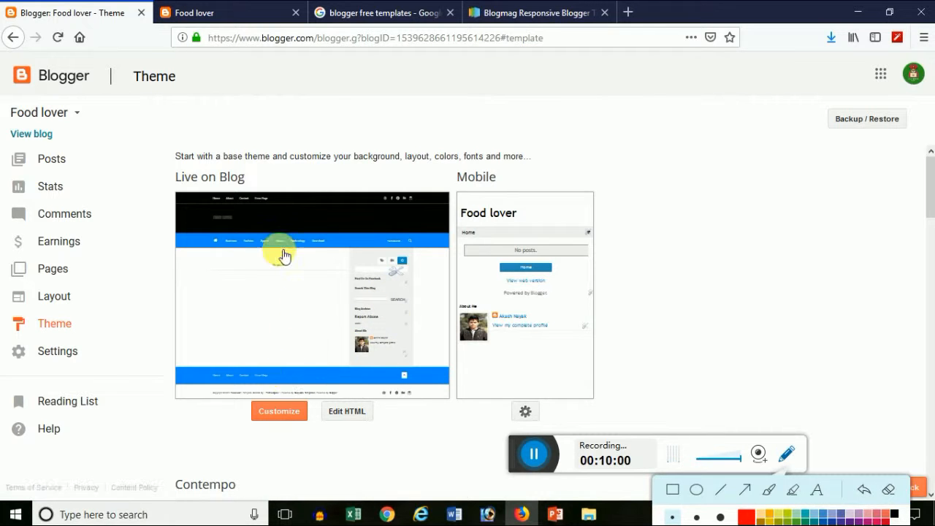
Reload the live Food lover blog and look through the whole page in its new theme
left_click(194, 11)
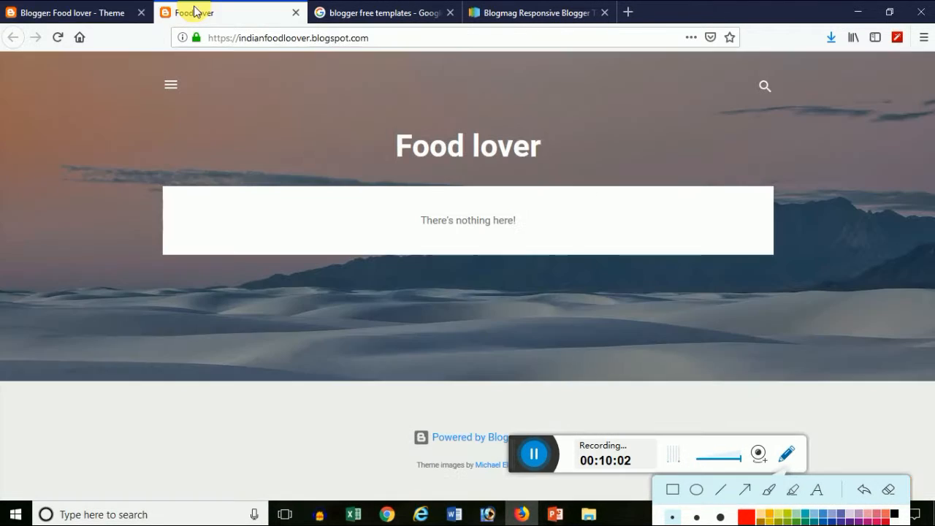
left_click(58, 38)
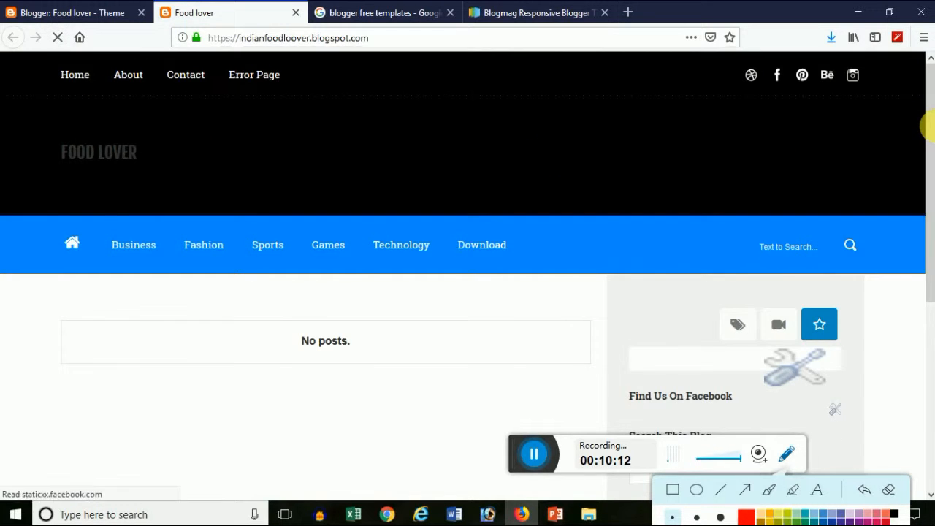
left_click_drag(929, 102, 929, 328)
left_click_drag(925, 293, 918, 77)
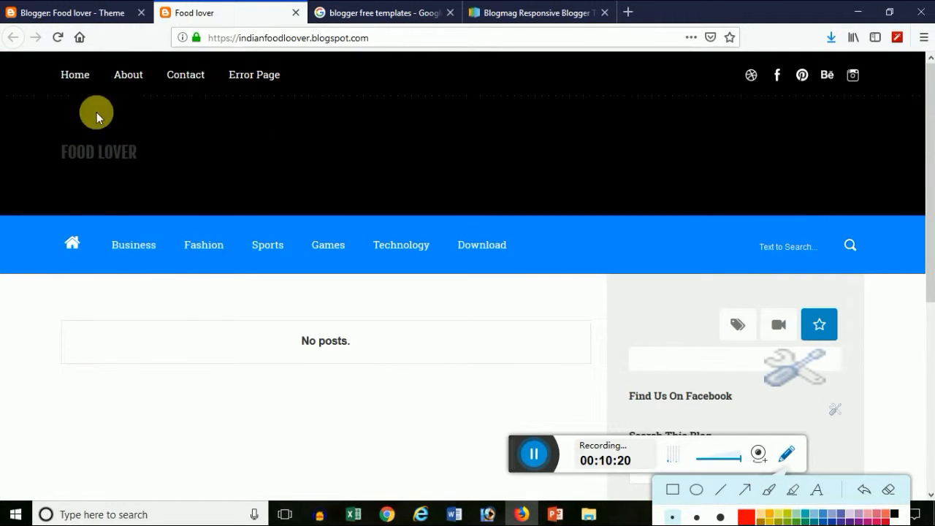
Open the blog's Layout page and bring up the settings of the Food lover page header gadget
left_click(85, 14)
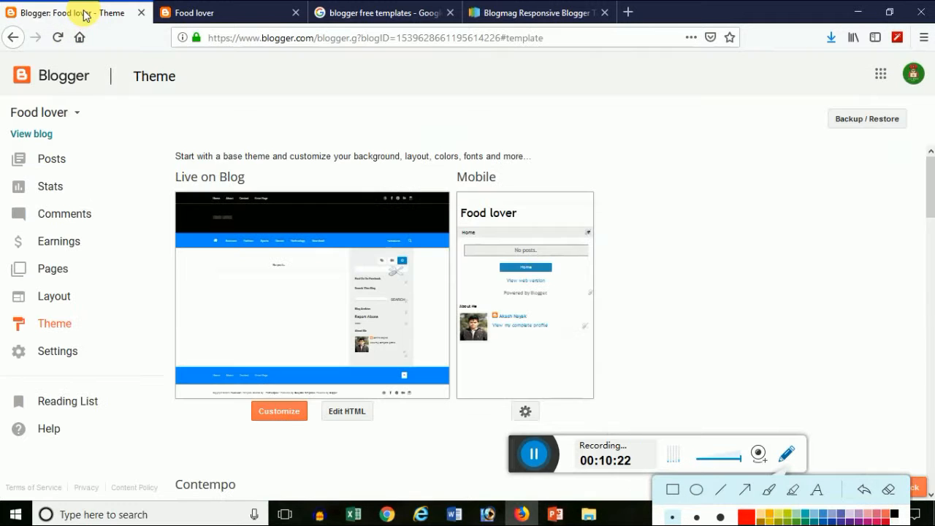
left_click(52, 299)
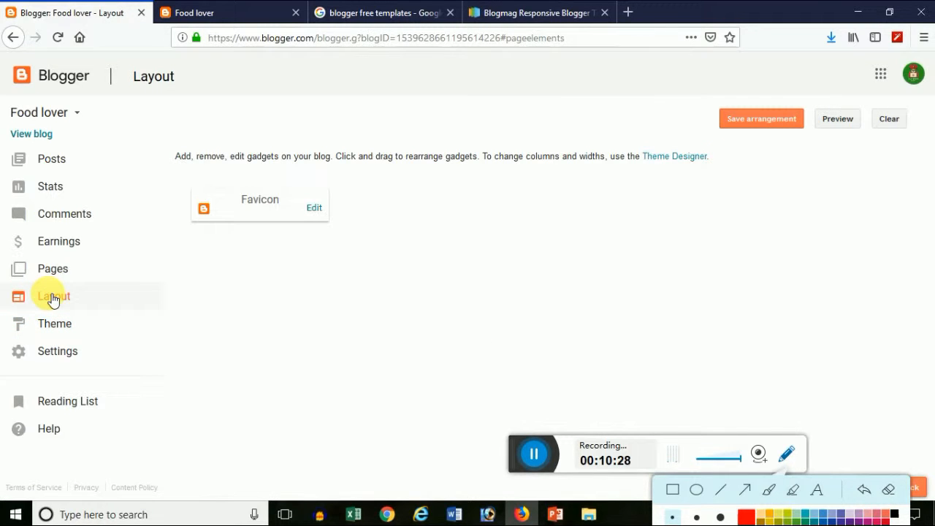
left_click(310, 251)
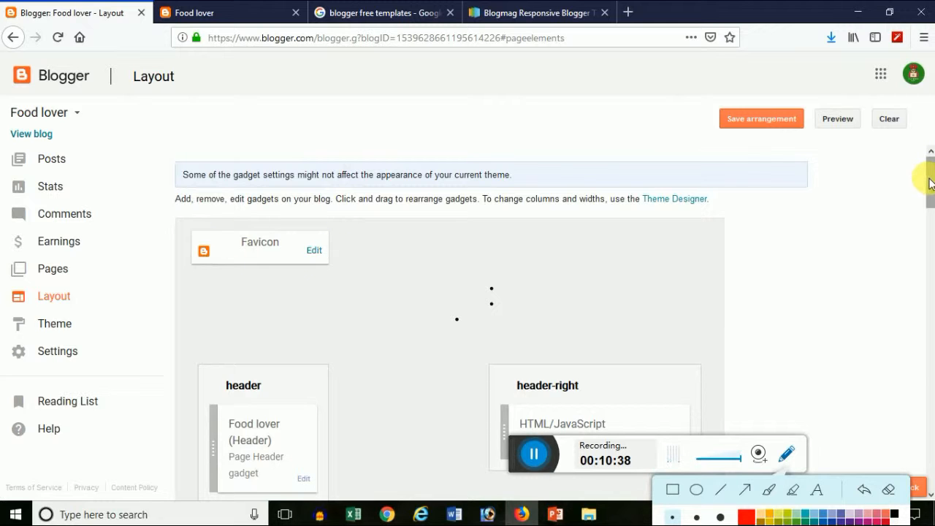
left_click_drag(930, 183, 930, 207)
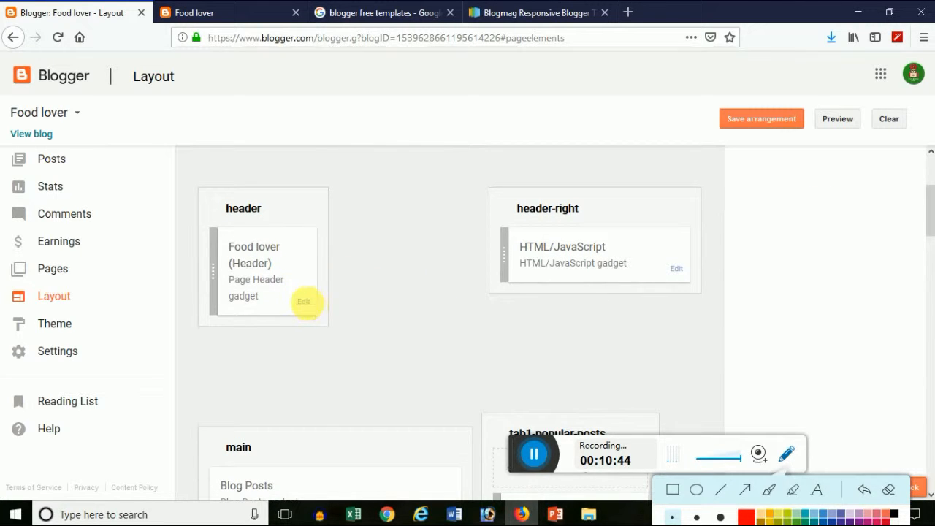
left_click(304, 303)
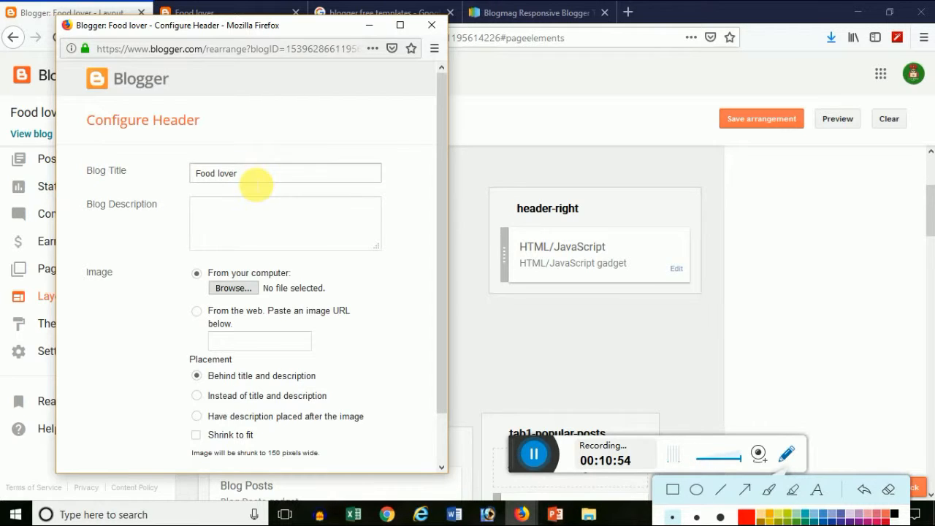
Check the title on the live blog and replace the header gadget's blog title with "Indian Food Lover"
left_click(256, 182)
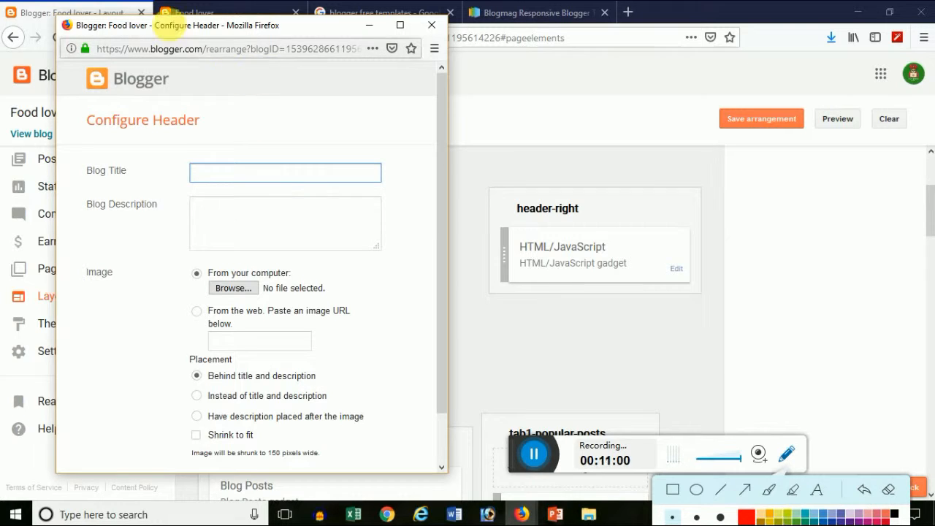
left_click(222, 11)
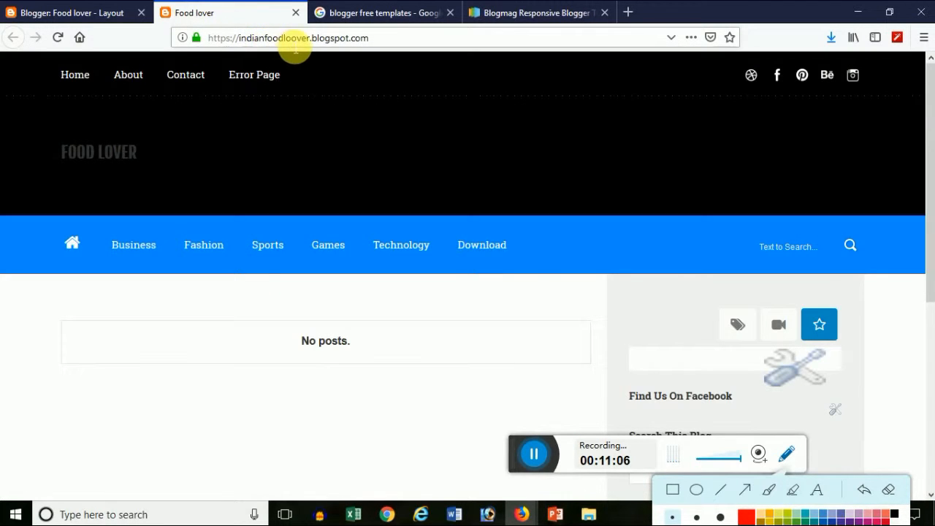
left_click(16, 12)
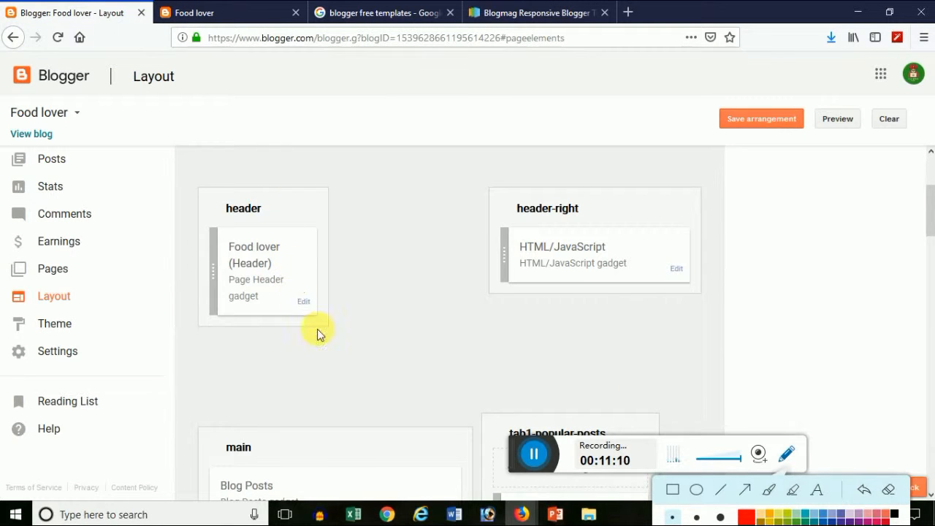
left_click(306, 303)
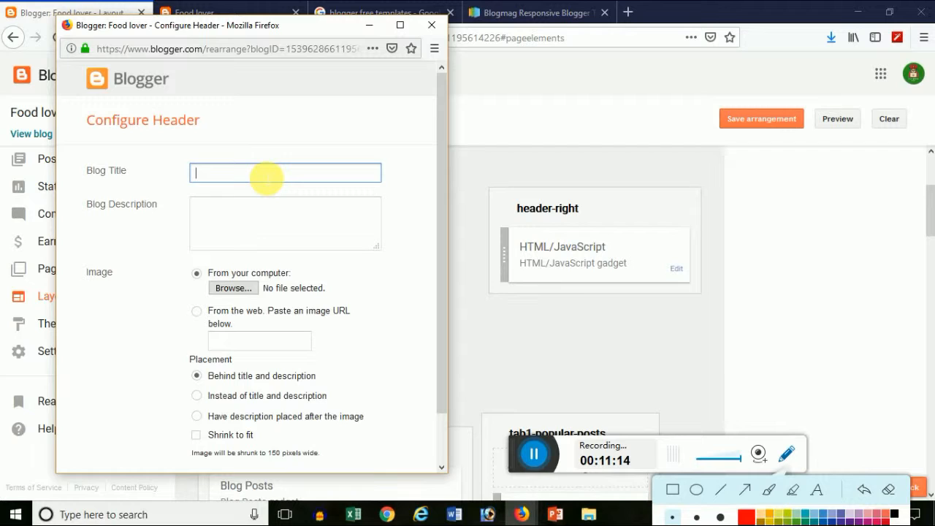
type("Indian Food ")
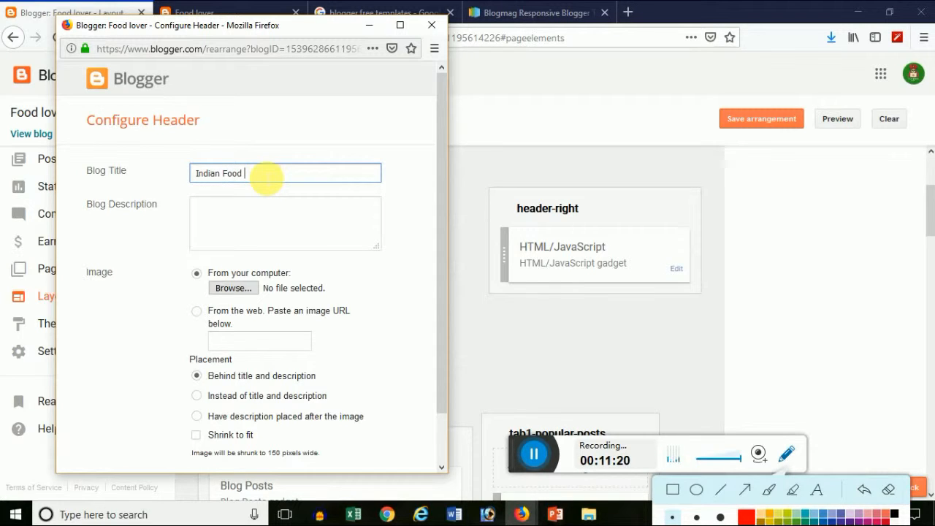
type("Lover")
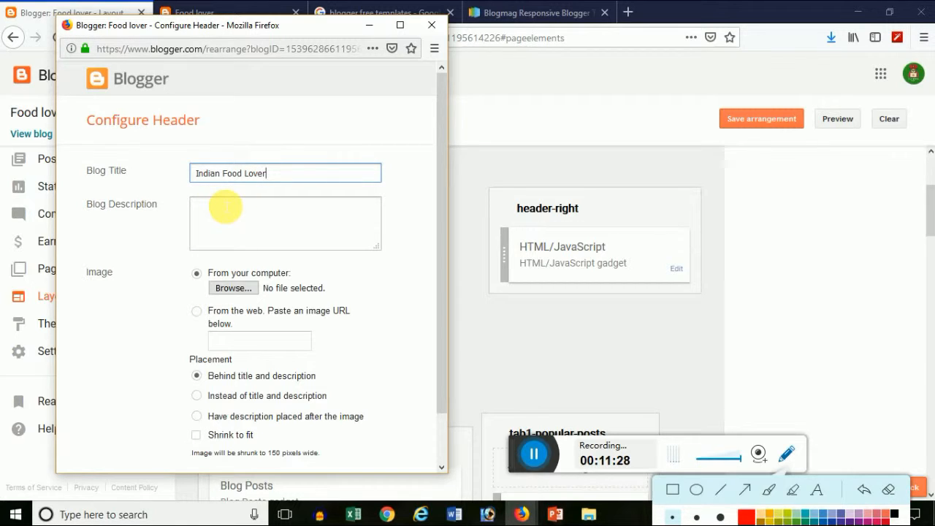
Enter the blog description "Best Indian food in one place", correcting the spelling of "Indian" with the suggested capitalised form
left_click(260, 215)
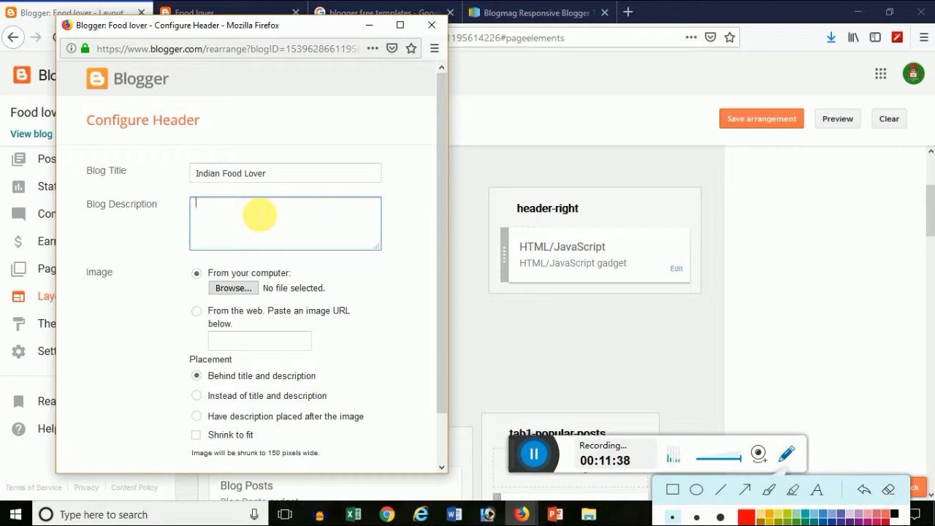
type("b")
key("BackSpace")
type("Best indian")
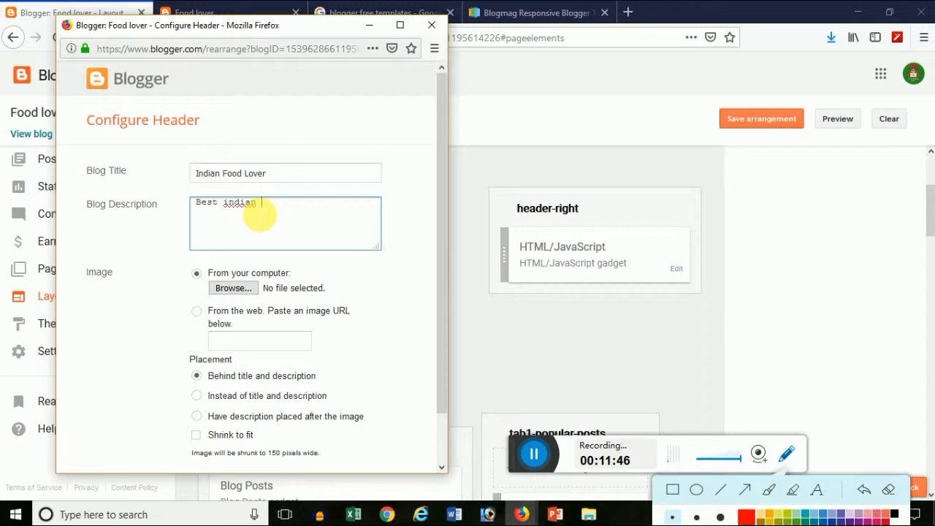
type(" food")
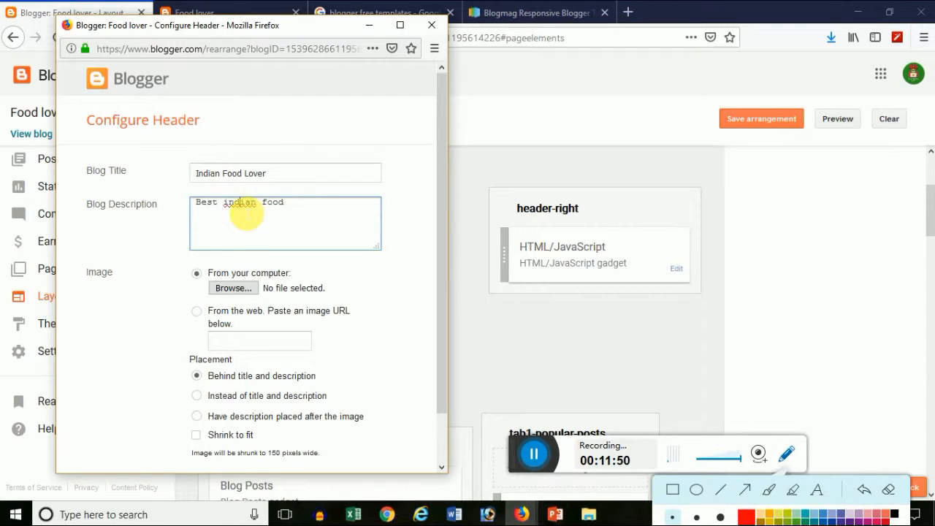
right_click(243, 211)
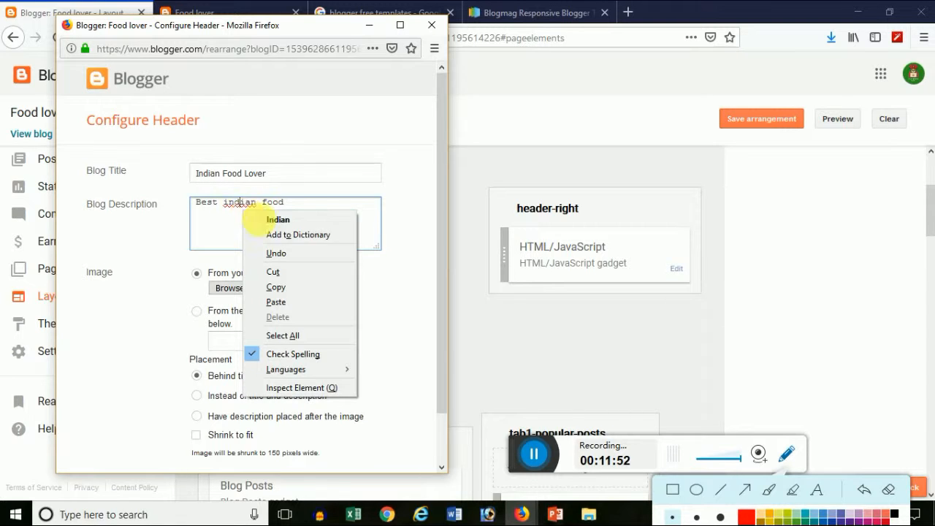
left_click(274, 219)
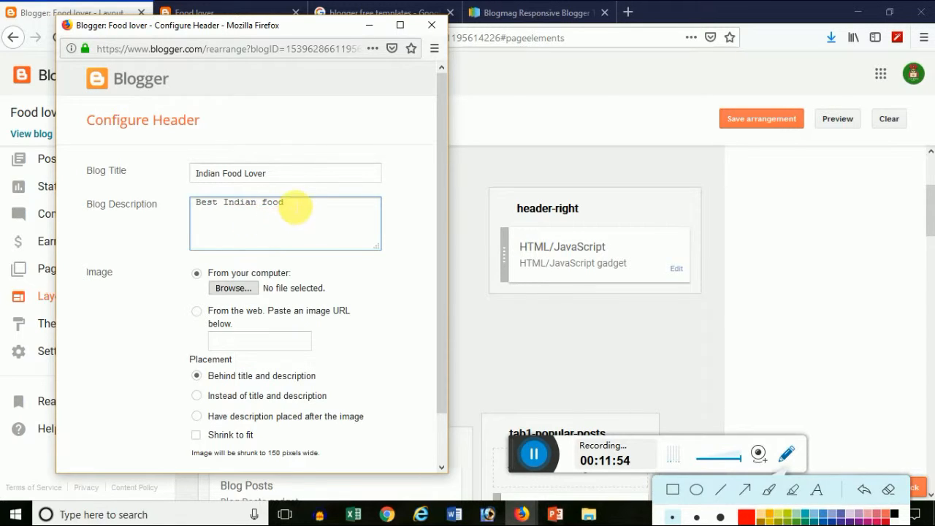
left_click(295, 207)
type("in ")
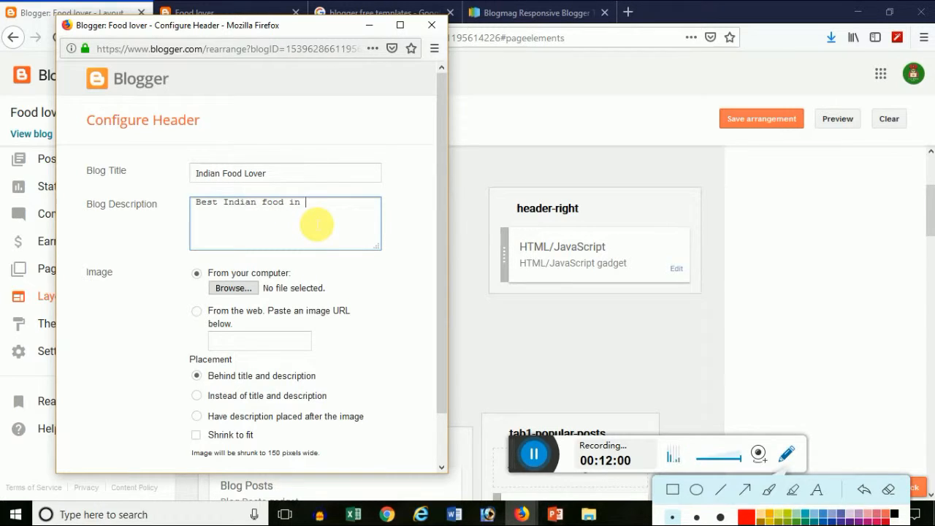
type("c")
type("ne place")
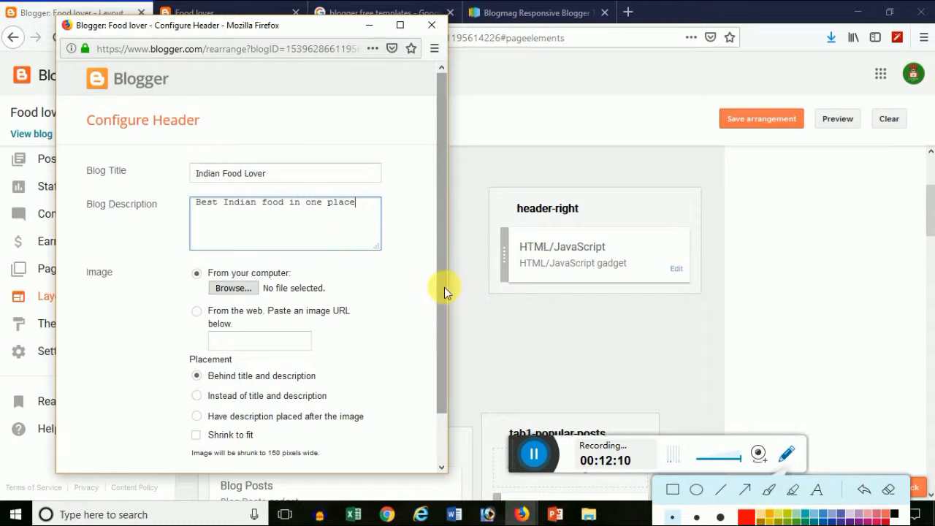
Save the header gadget's new title and description, and save the layout arrangement
left_click_drag(444, 287, 447, 318)
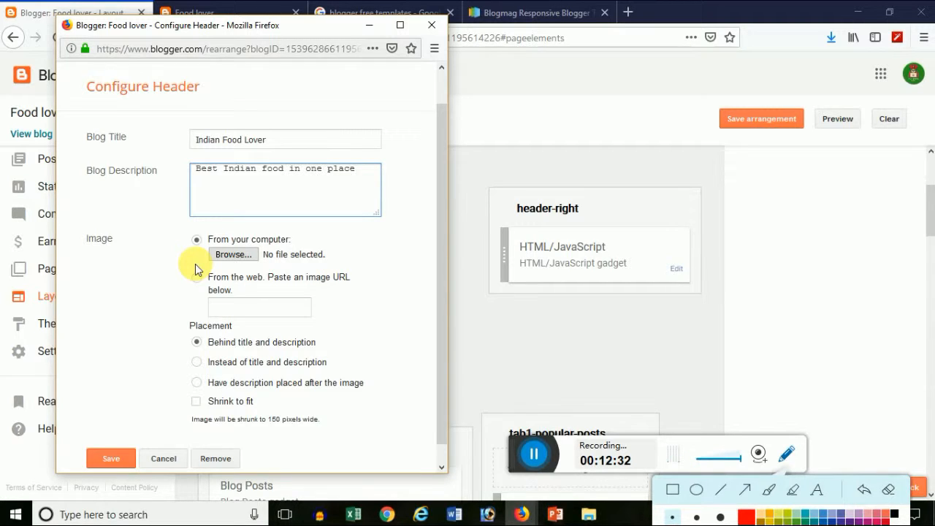
left_click(124, 456)
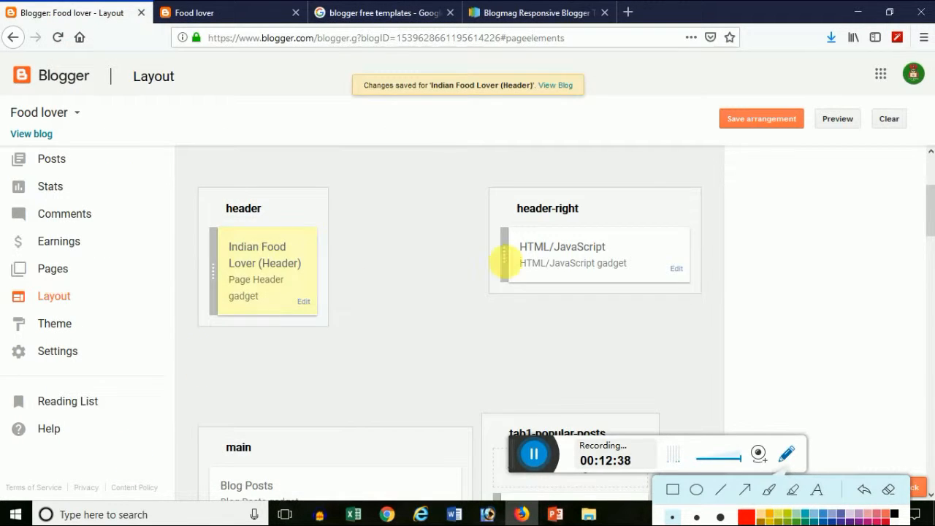
left_click(762, 120)
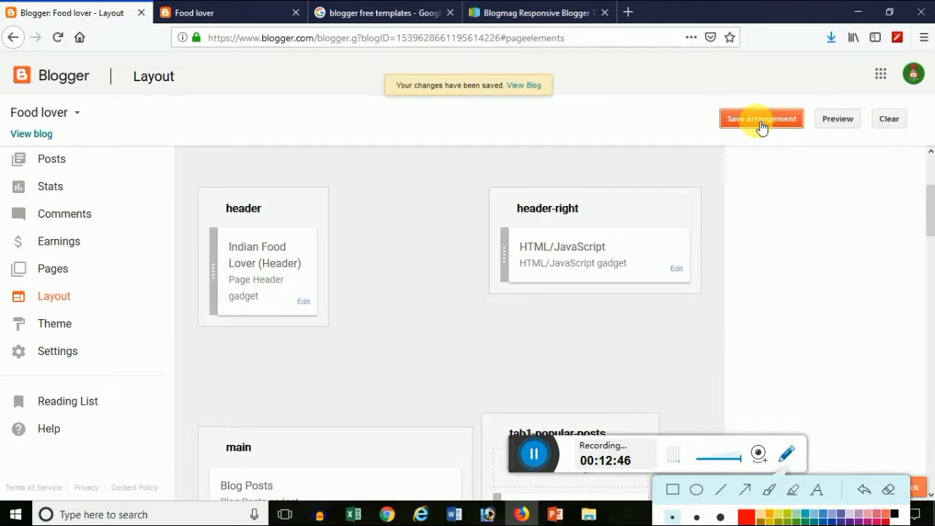
left_click(763, 119)
Reload the live blog and check the title and description in its header
left_click(235, 21)
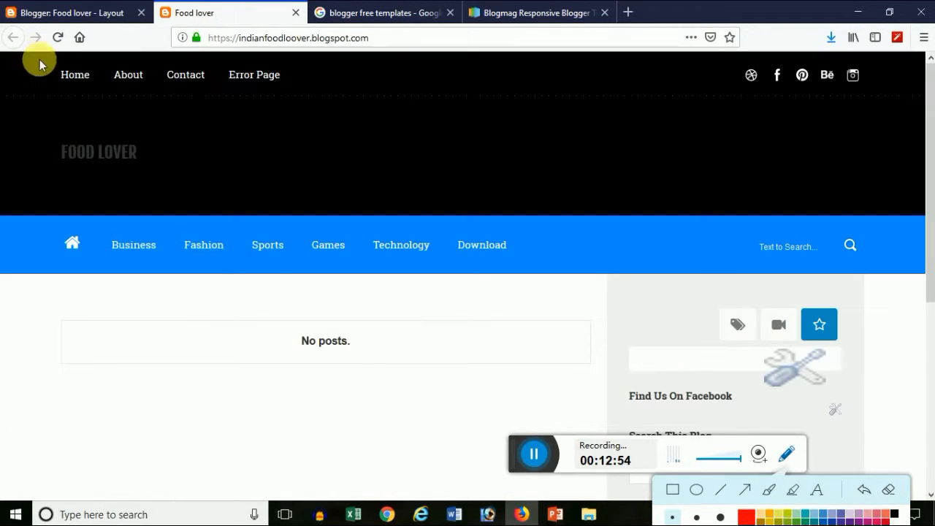
left_click(57, 43)
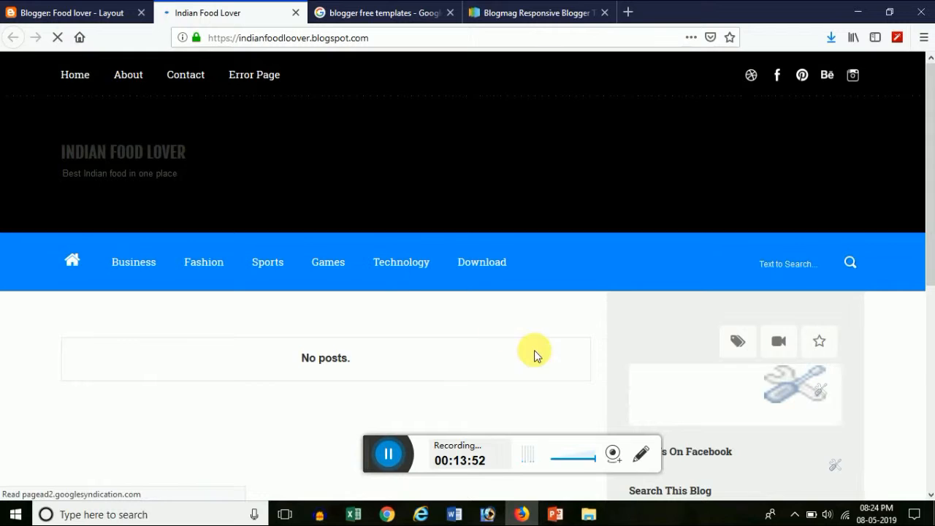
left_click(641, 458)
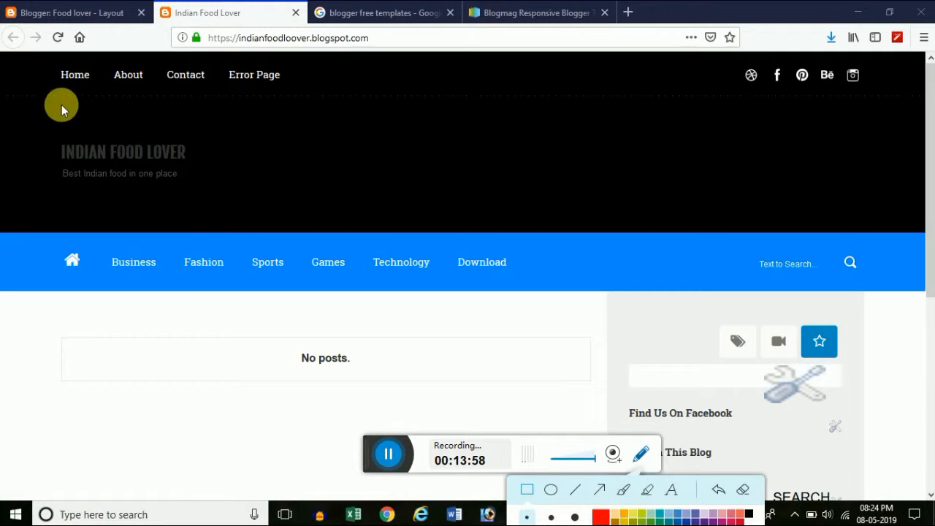
left_click_drag(51, 147, 186, 185)
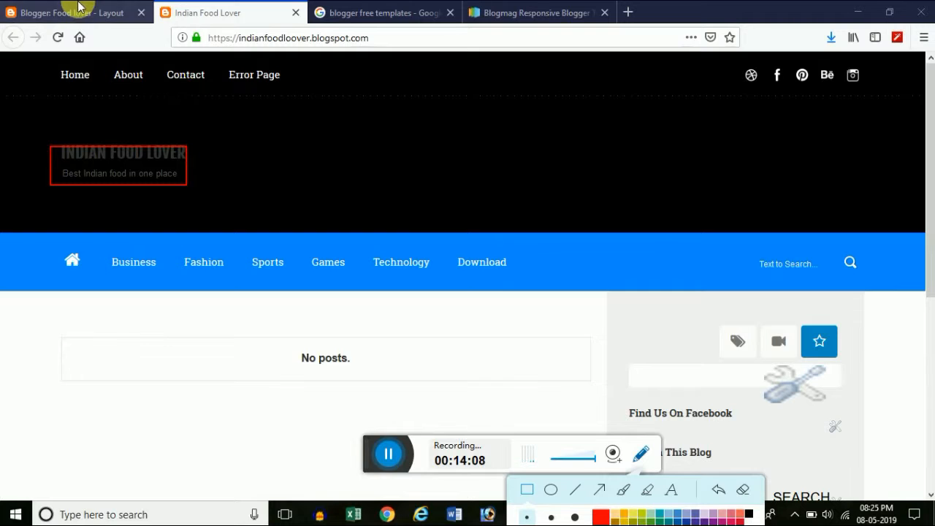
left_click(640, 456)
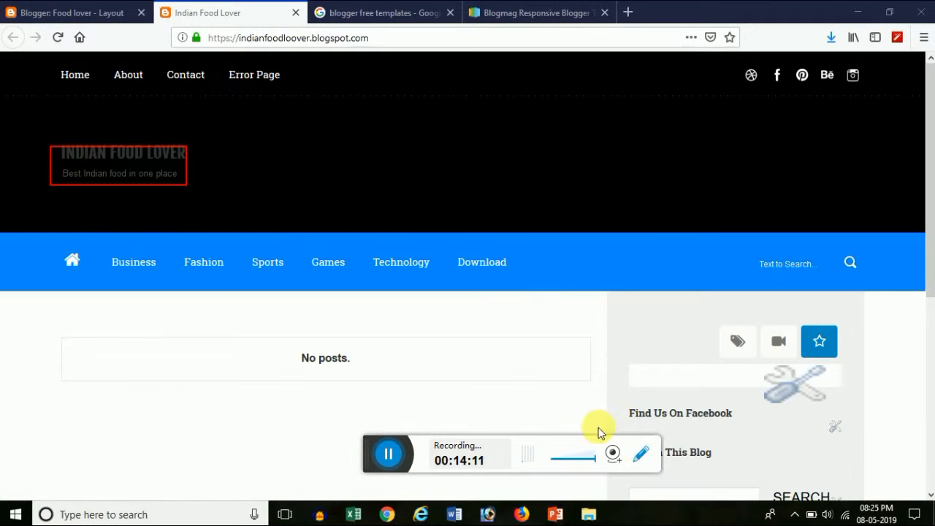
Reopen the header gadget's settings from the Layout page, review its image and placement options, and close them without saving
left_click(55, 14)
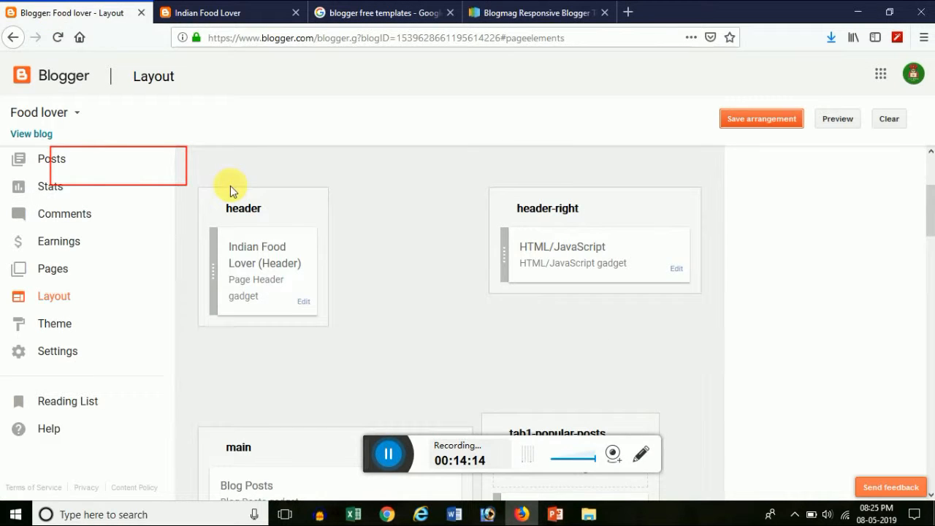
left_click(640, 455)
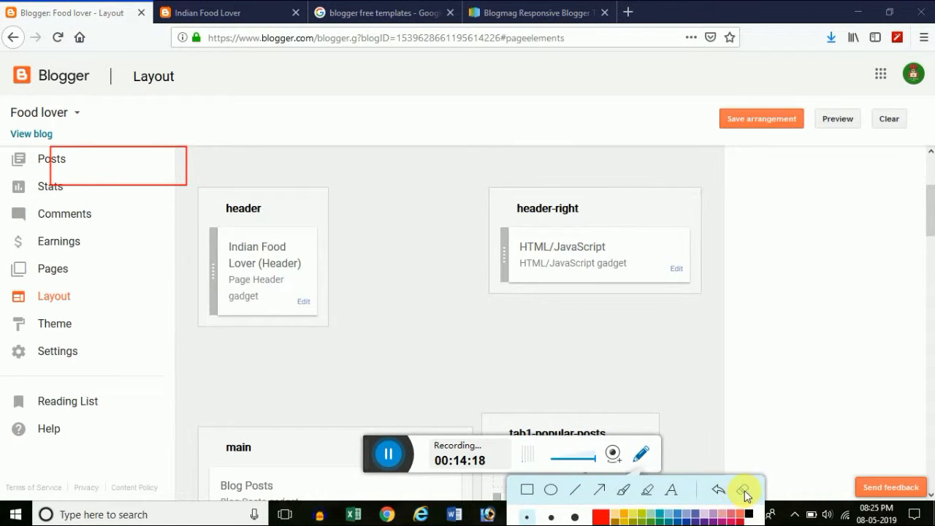
left_click(744, 491)
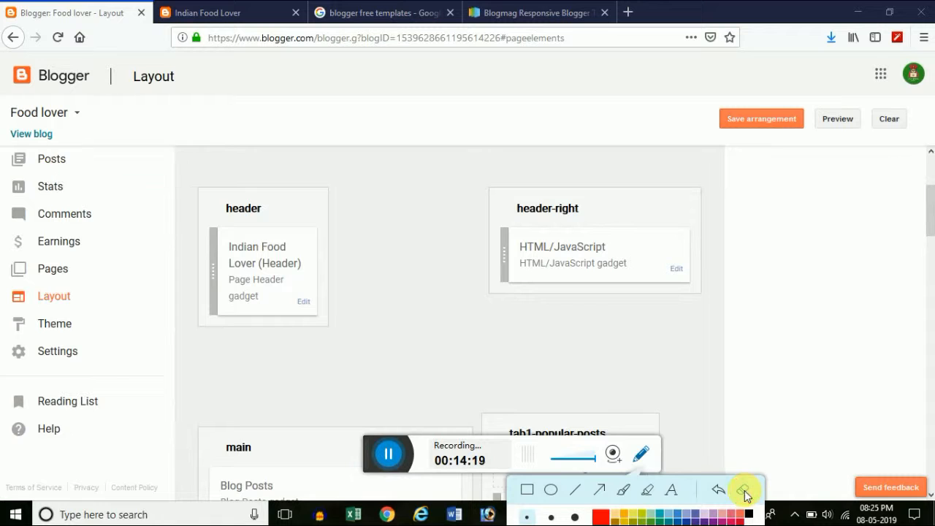
left_click(639, 456)
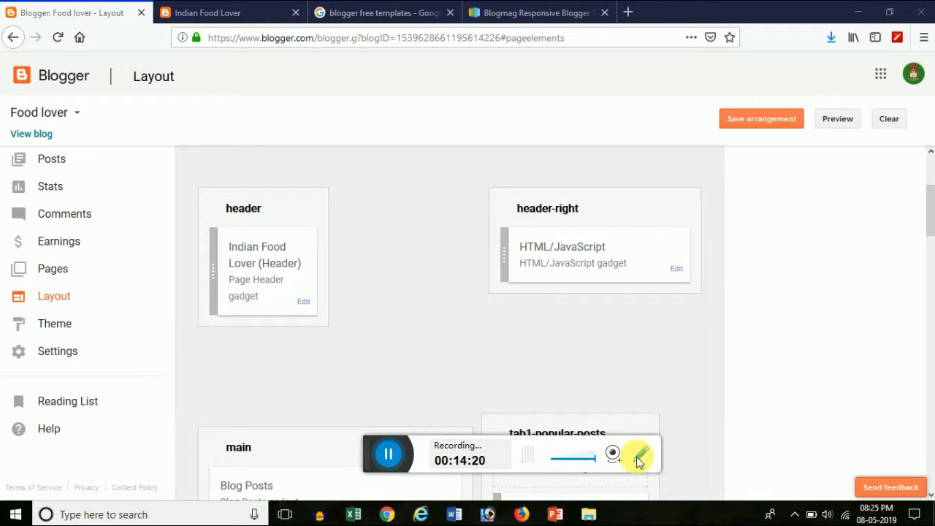
left_click(304, 302)
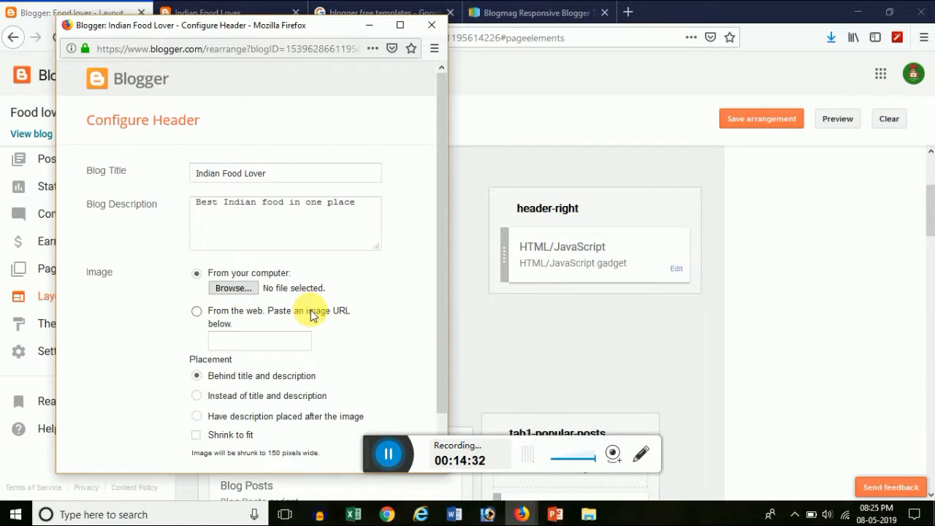
left_click_drag(442, 247, 444, 320)
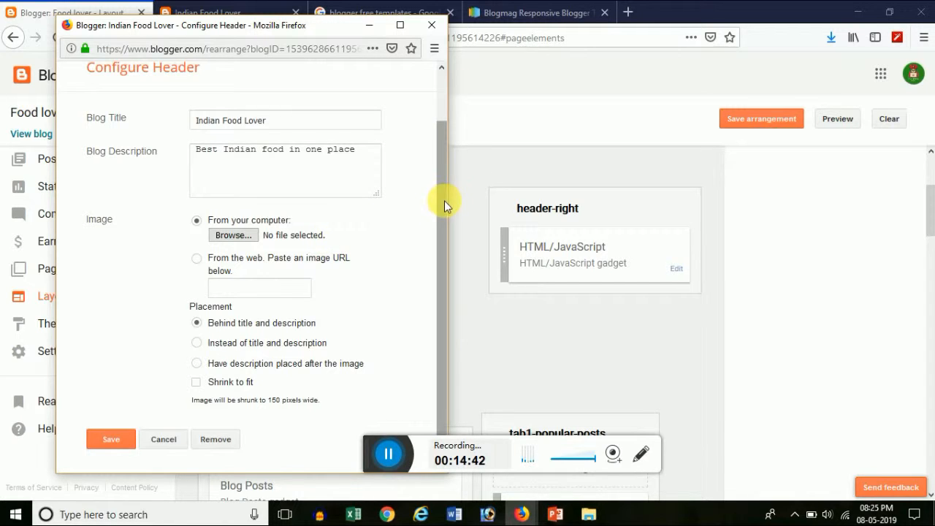
left_click_drag(444, 200, 445, 147)
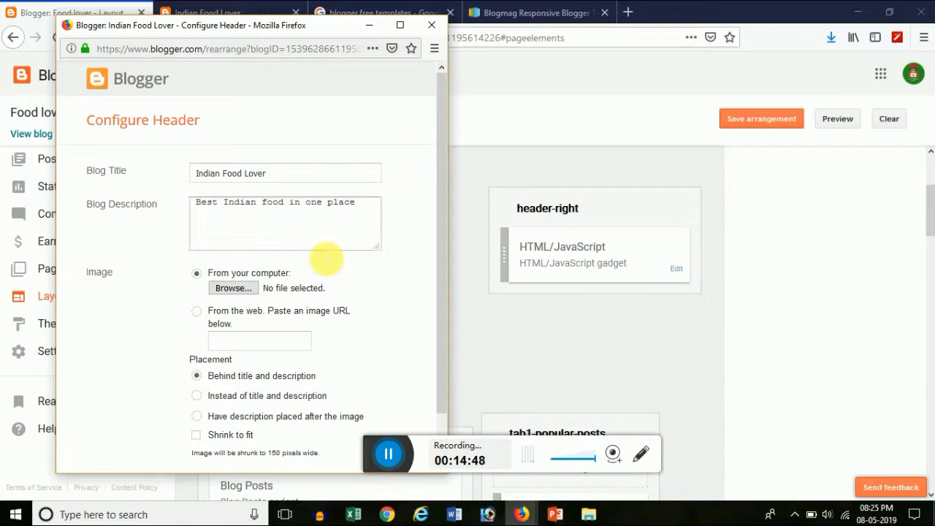
left_click_drag(440, 221, 453, 307)
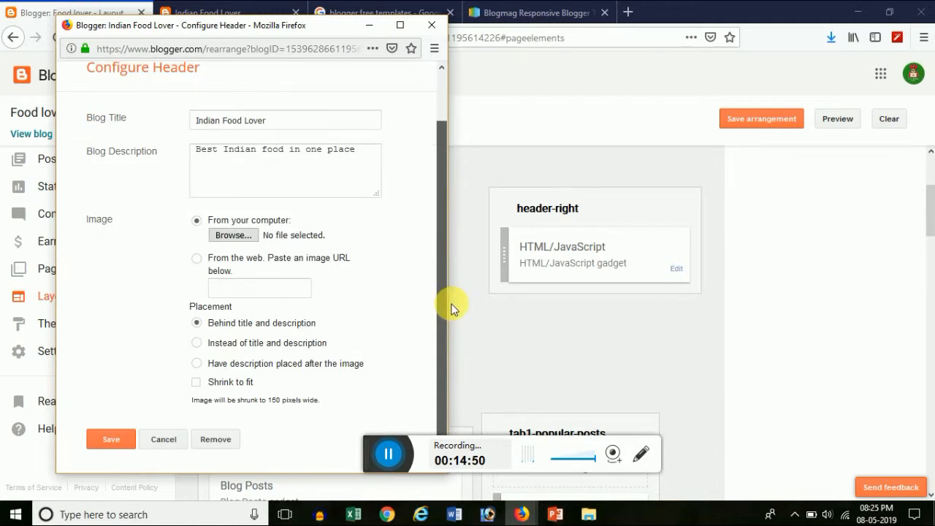
left_click(148, 443)
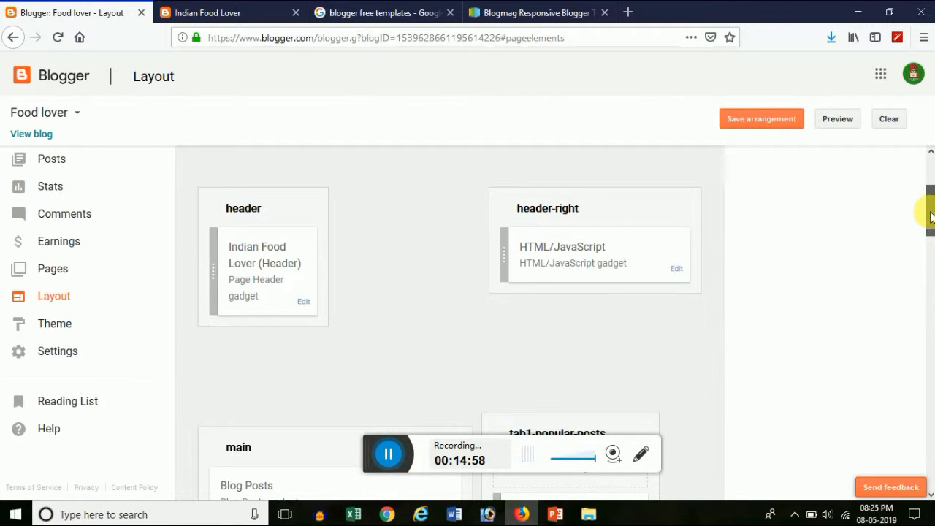
Compare the live blog's navigation menu, including the Business submenu, with the Layout page's gadget sections down to the sidebar gadgets
left_click_drag(931, 211, 929, 261)
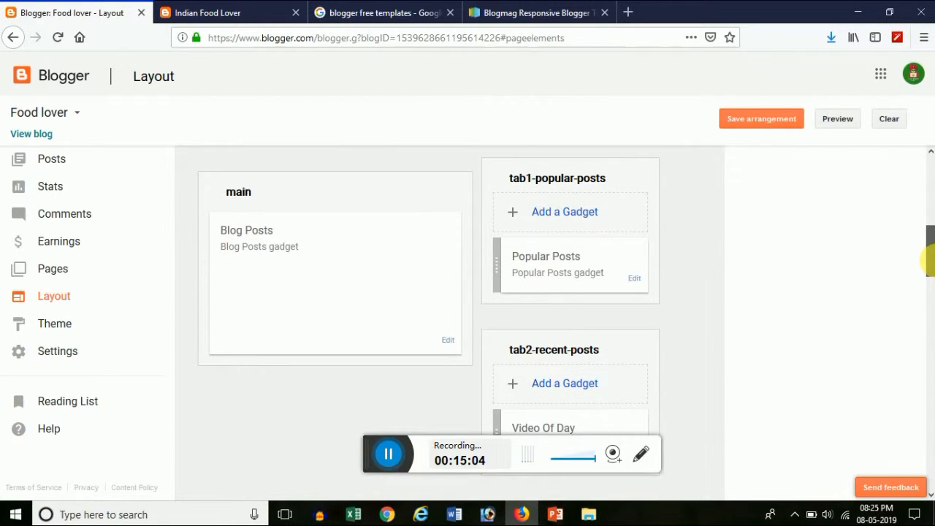
left_click(241, 16)
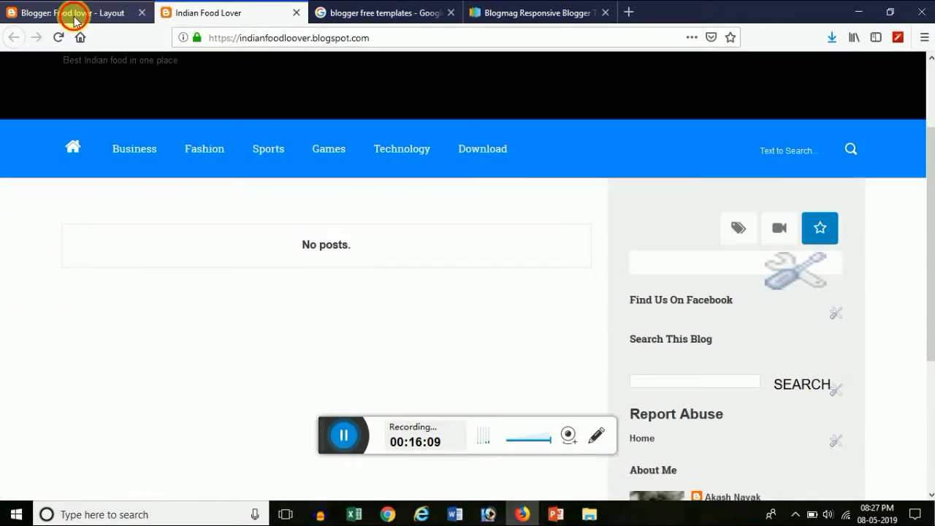
left_click(69, 15)
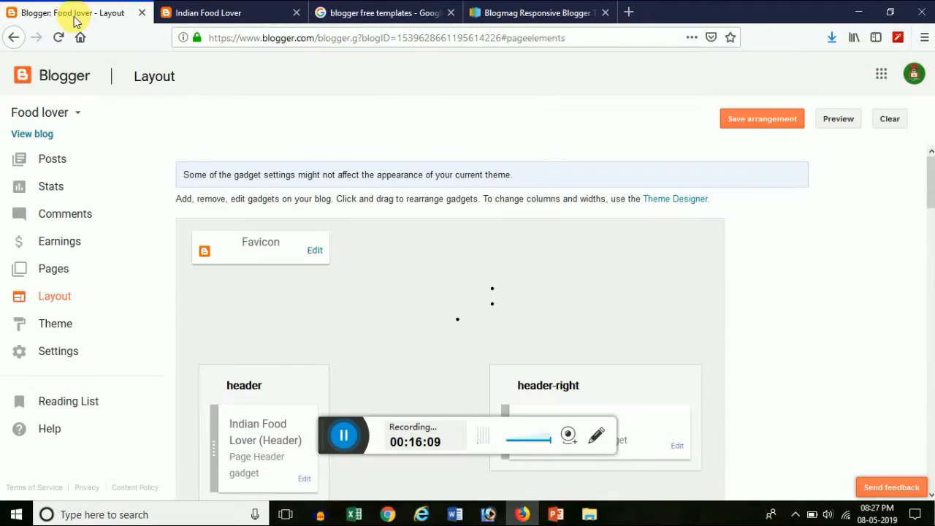
left_click(213, 12)
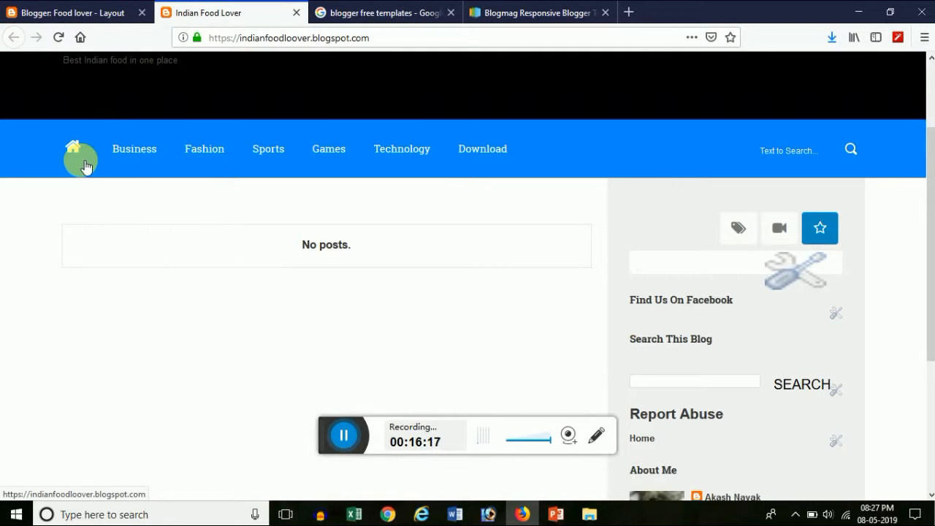
mouse_move(132, 160)
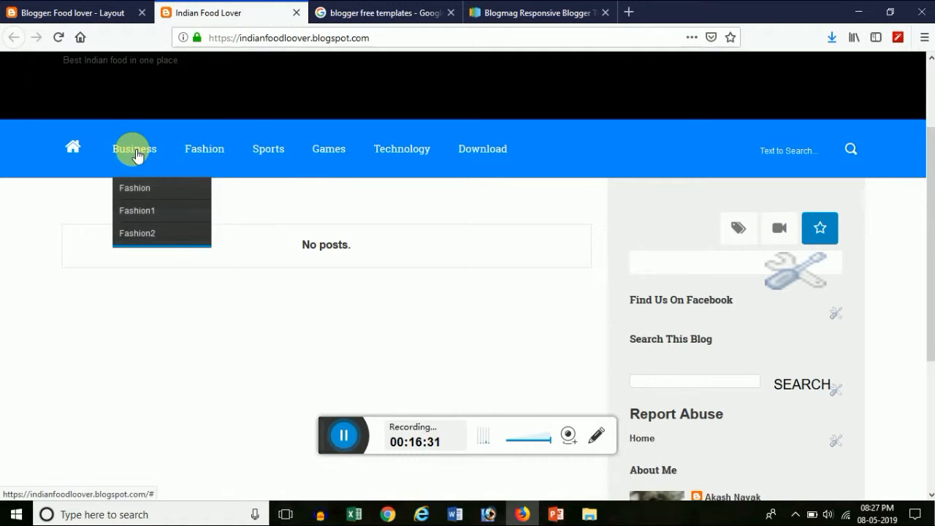
left_click(63, 11)
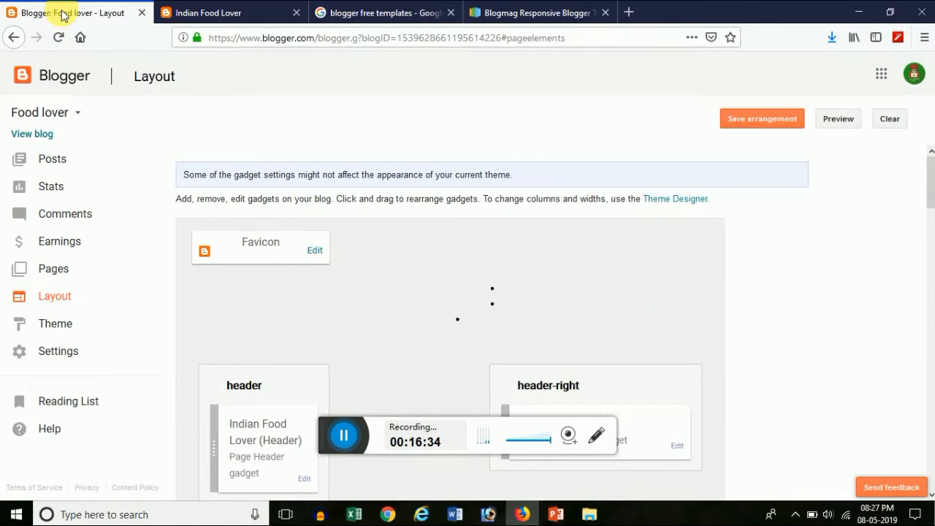
left_click(207, 11)
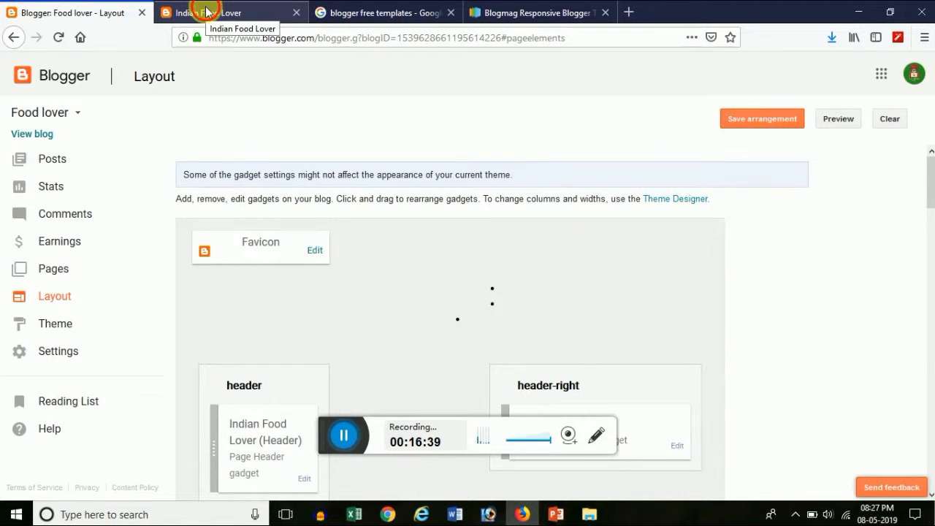
left_click(37, 13)
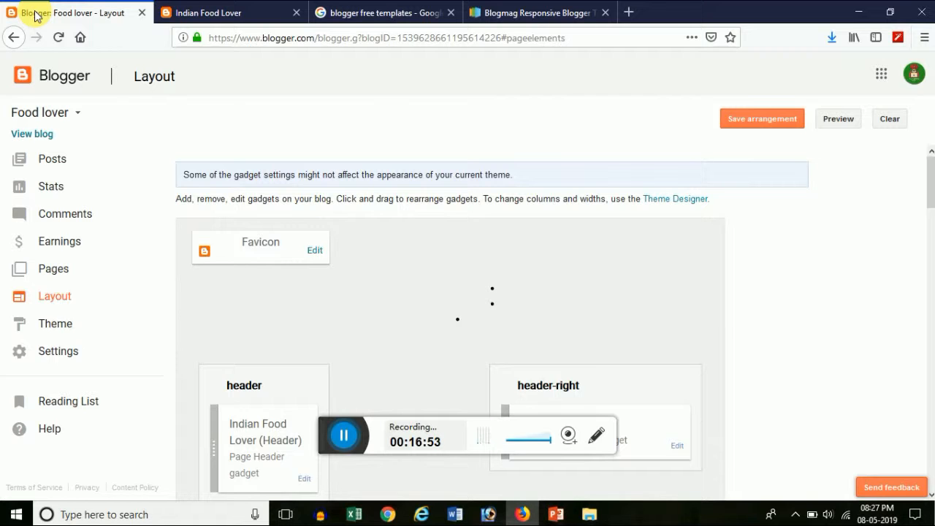
left_click(207, 10)
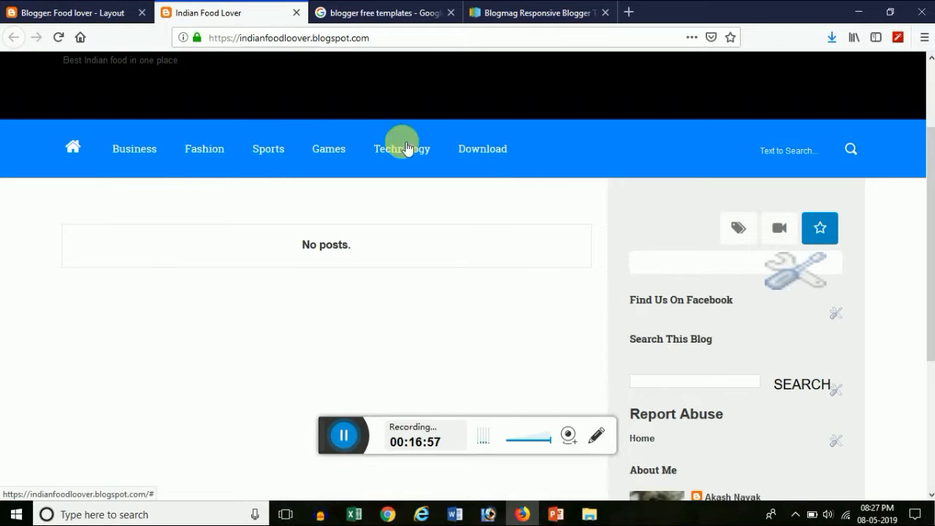
left_click(95, 11)
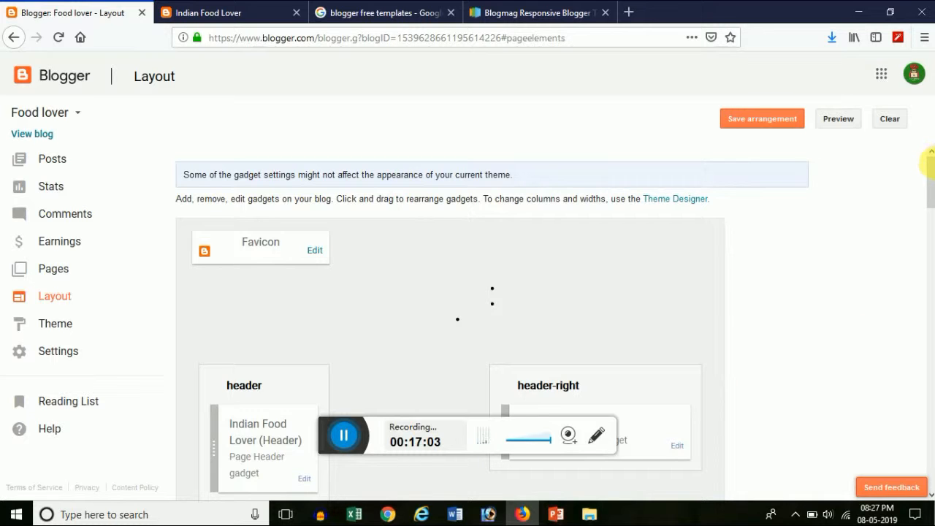
left_click_drag(928, 176, 928, 372)
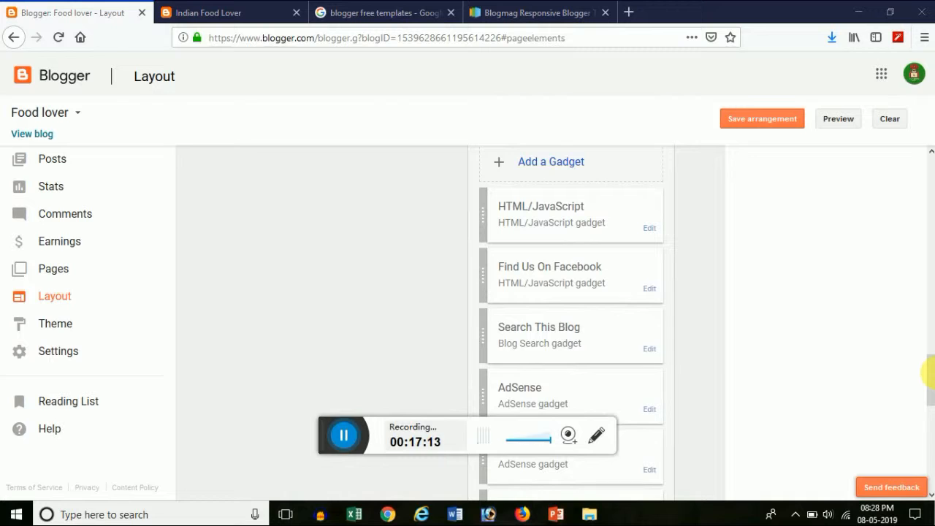